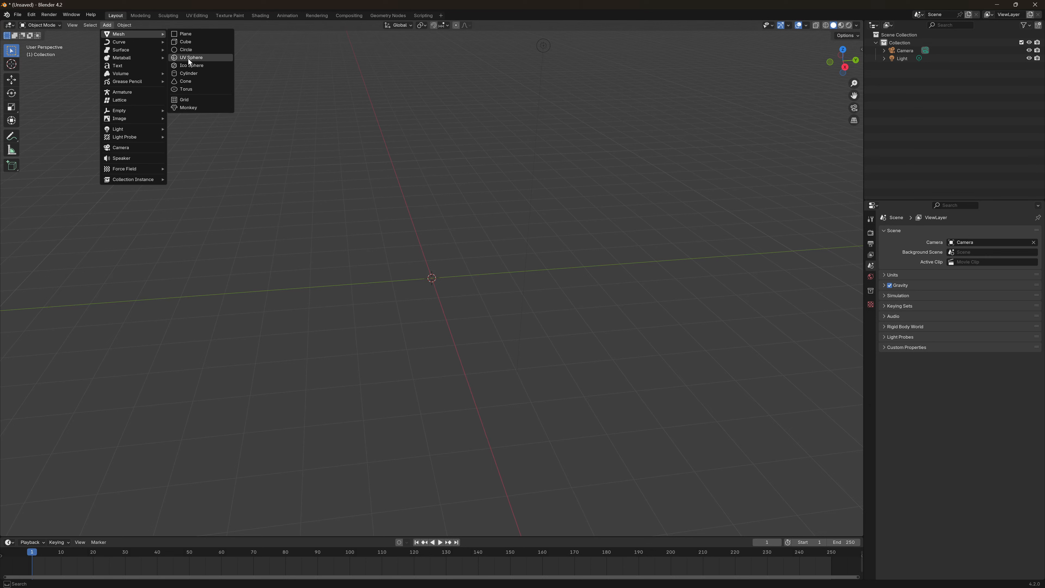
- Add a UV sphere at the origin and reduce it to 16 segments
{"action": "left_click", "coordinate": [188, 60]}
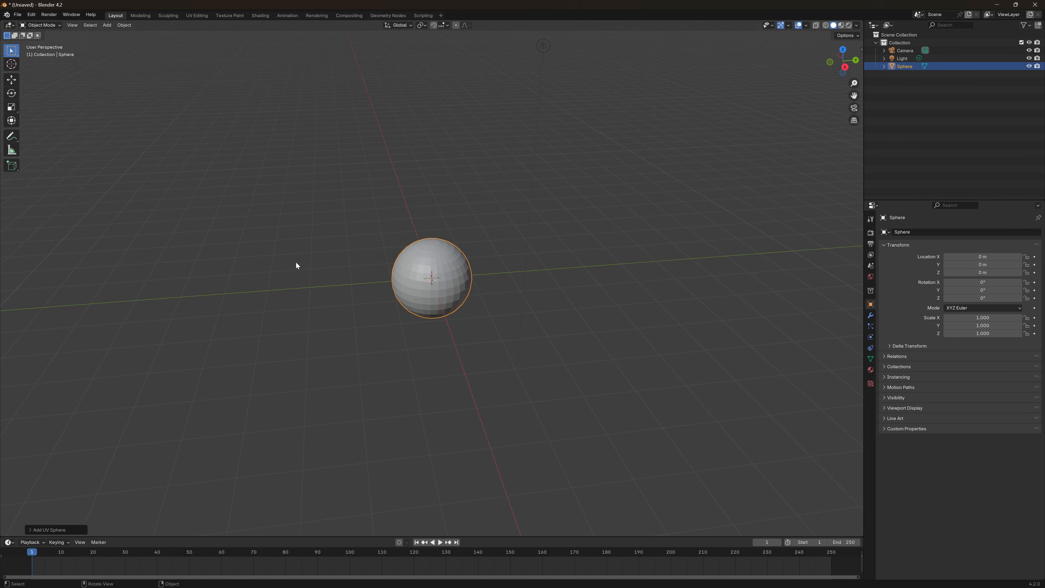
{"action": "left_click", "coordinate": [31, 530]}
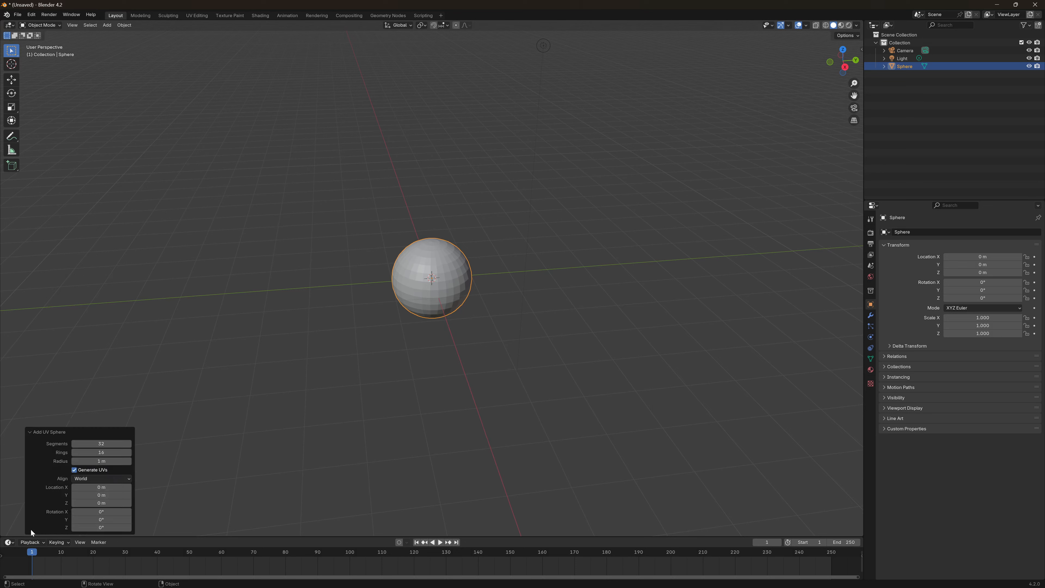
{"action": "left_click", "coordinate": [75, 444]}
{"action": "left_click", "coordinate": [74, 444]}
{"action": "left_click", "coordinate": [75, 444]}
{"action": "left_click", "coordinate": [74, 444]}
{"action": "left_click", "coordinate": [75, 444]}
{"action": "left_click", "coordinate": [75, 444]}
{"action": "left_click", "coordinate": [74, 444]}
{"action": "left_click", "coordinate": [74, 444]}
{"action": "left_click", "coordinate": [75, 444]}
{"action": "left_click", "coordinate": [75, 444]}
{"action": "left_click", "coordinate": [75, 443]}
{"action": "left_click", "coordinate": [74, 444]}
{"action": "scroll", "coordinate": [500, 361], "scroll_direction": "up", "scroll_amount": 4}
{"action": "middle_click_drag", "start_coordinate": [500, 360], "coordinate": [499, 330]}
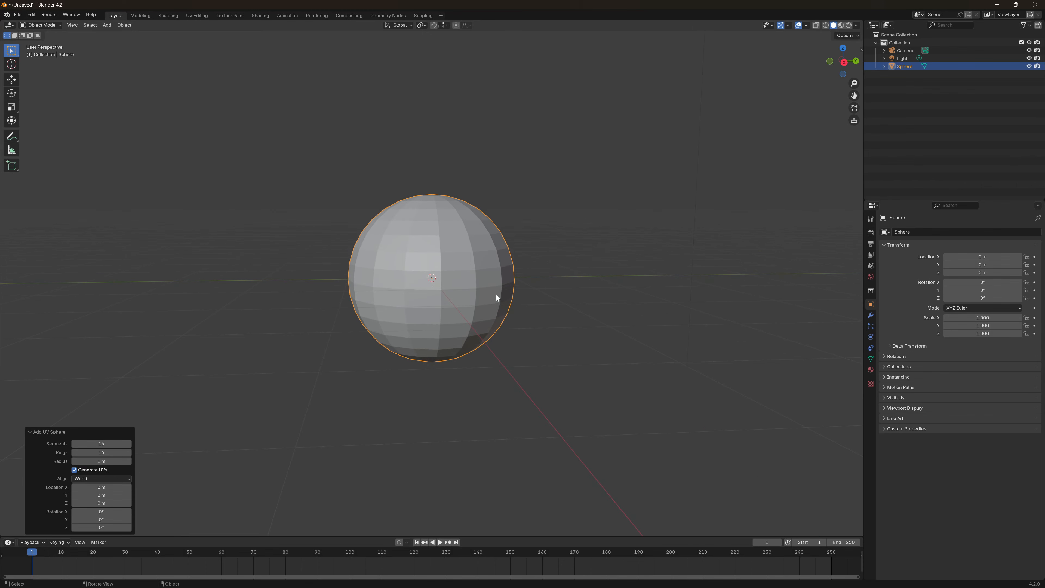
- In Edit Mode with X-ray on, delete all faces of the sphere's lower half
{"action": "key", "text": "Tab"}
{"action": "middle_click_drag", "start_coordinate": [451, 166], "coordinate": [431, 261]}
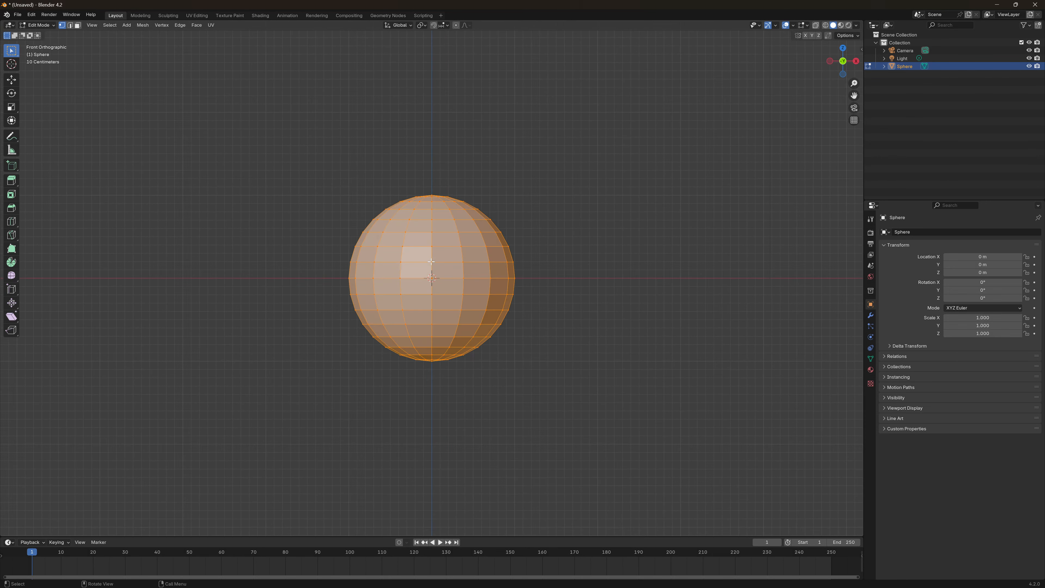
{"action": "key", "text": "alt+a"}
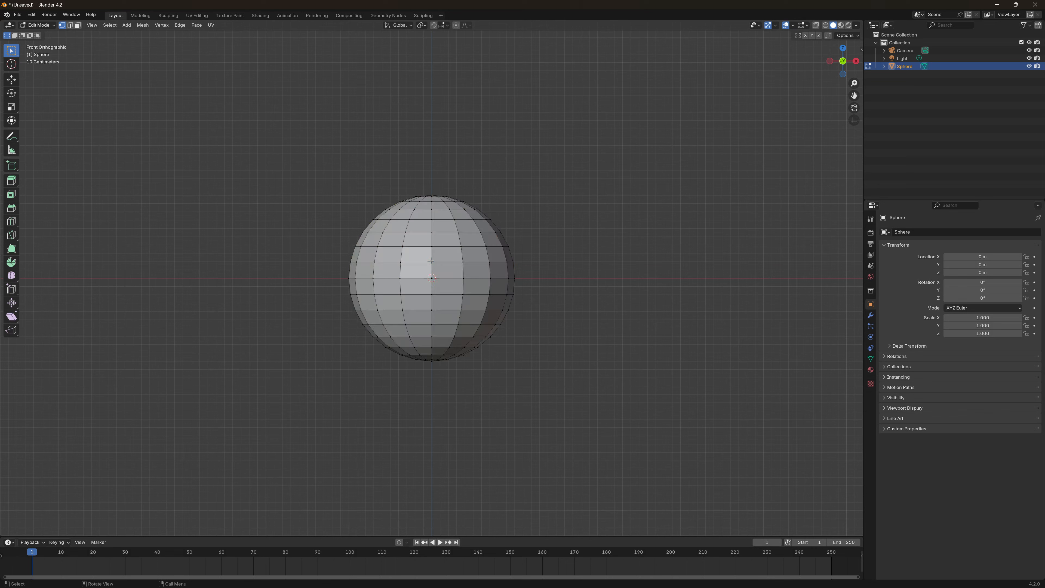
{"action": "left_click", "coordinate": [816, 26]}
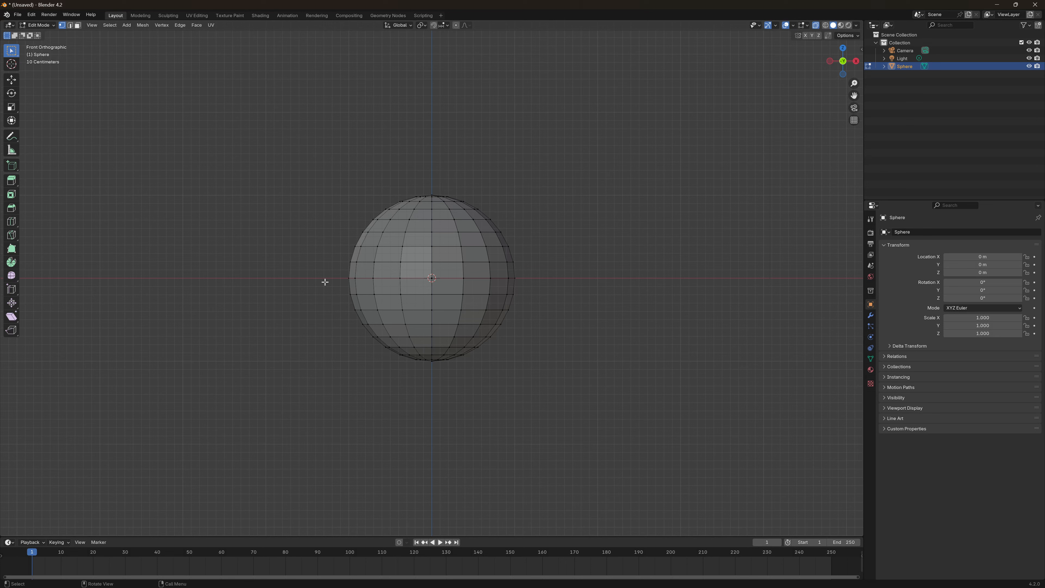
{"action": "left_click_drag", "start_coordinate": [325, 282], "coordinate": [629, 463]}
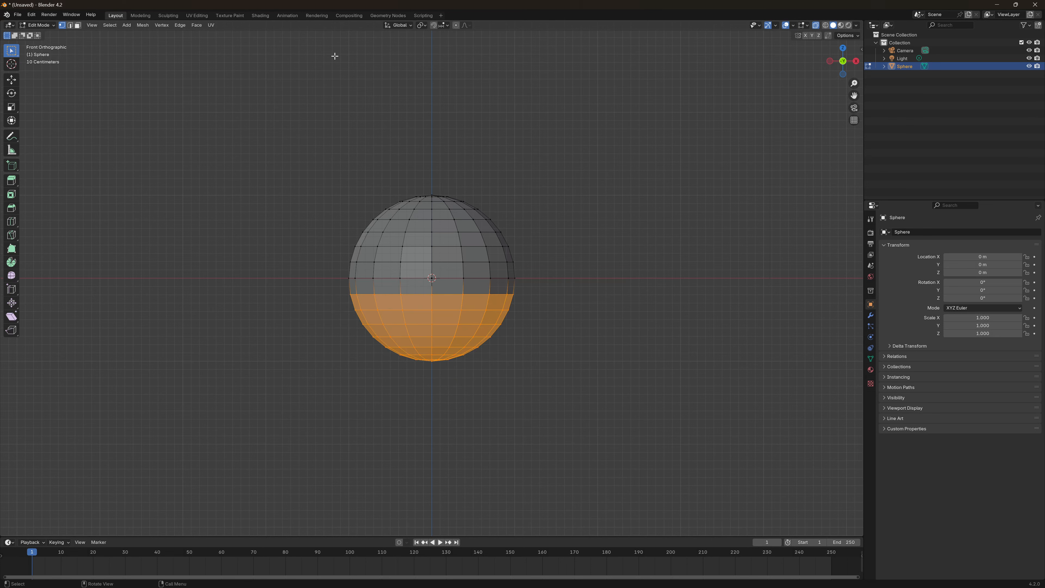
{"action": "left_click", "coordinate": [78, 25]}
{"action": "left_click_drag", "start_coordinate": [334, 280], "coordinate": [562, 387]}
{"action": "middle_click_drag", "start_coordinate": [562, 388], "coordinate": [446, 374]}
{"action": "key", "text": "x"}
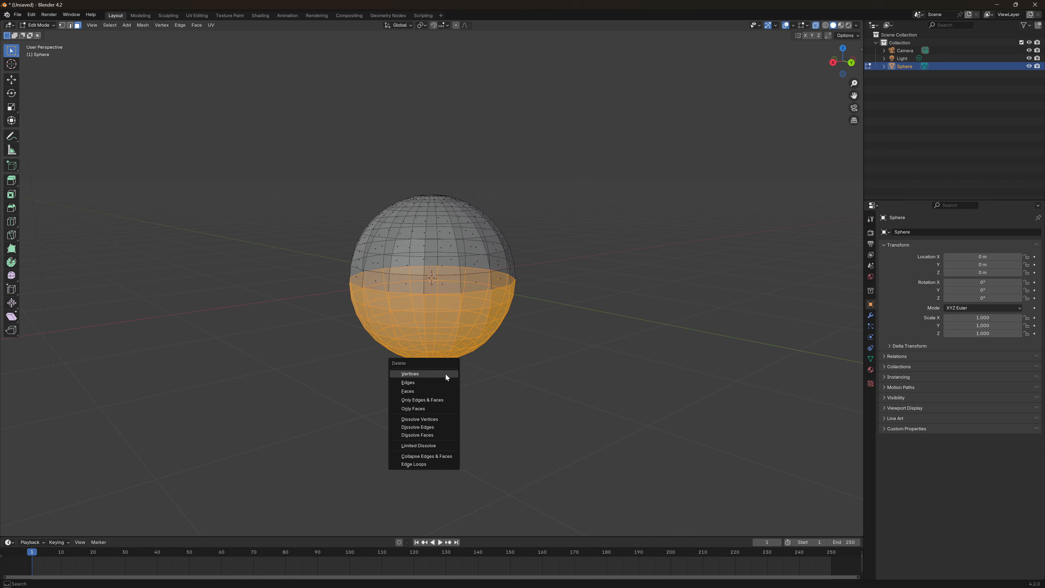
{"action": "left_click", "coordinate": [412, 391]}
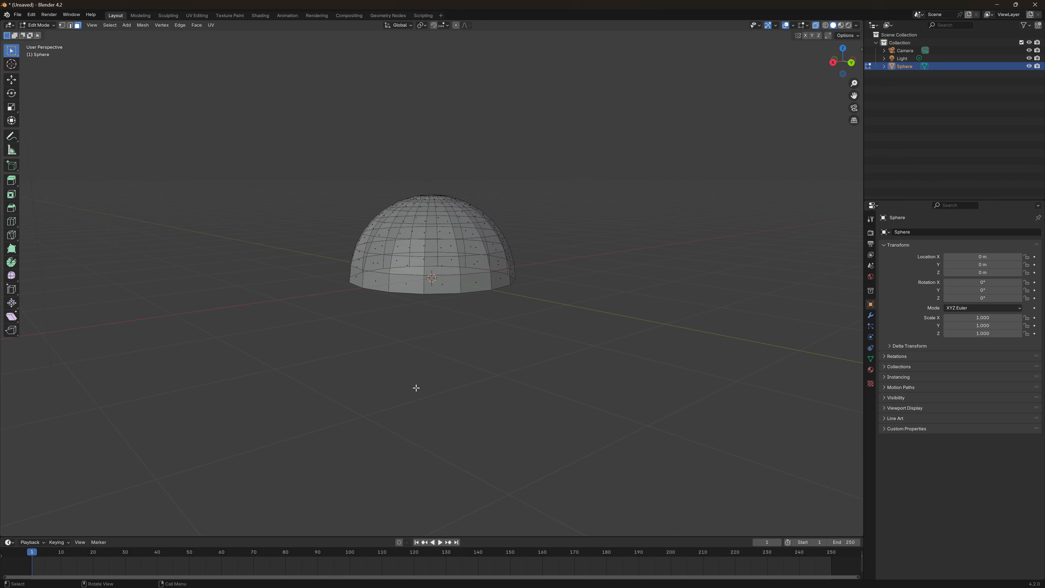
{"action": "key", "text": "KP_1"}
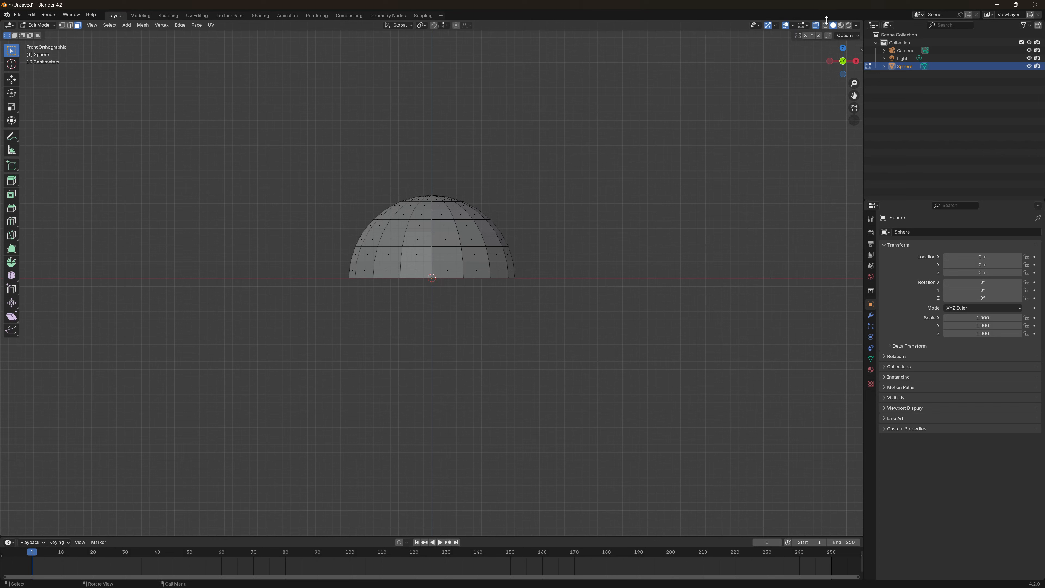
{"action": "left_click", "coordinate": [827, 24]}
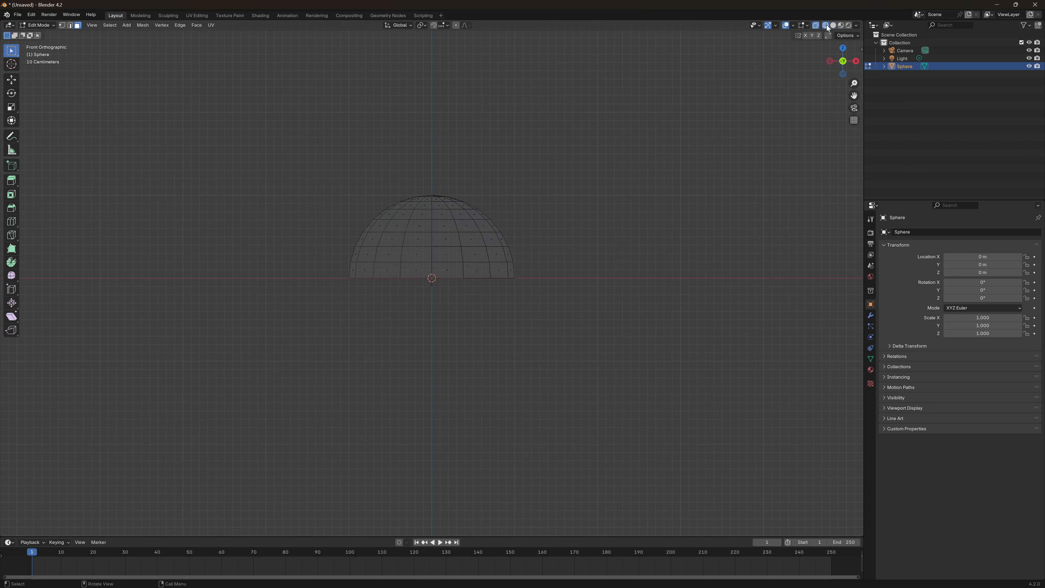
{"action": "left_click", "coordinate": [833, 26]}
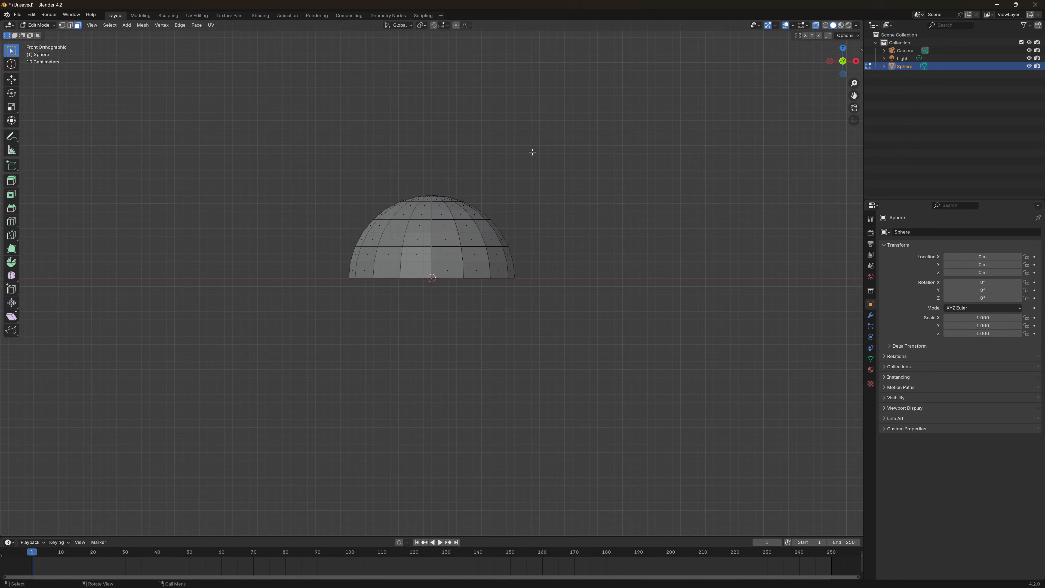
- With X-ray off, extrude the top two rings of faces about 0.17 m straight up along Z to form a neck
{"action": "middle_click_drag", "start_coordinate": [532, 155], "coordinate": [453, 297]}
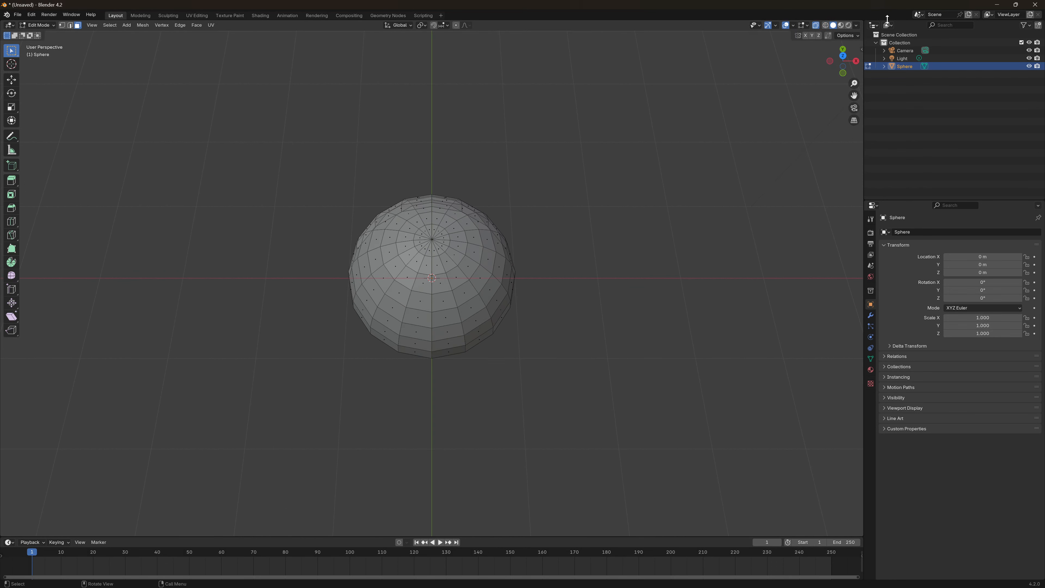
{"action": "left_click", "coordinate": [816, 26]}
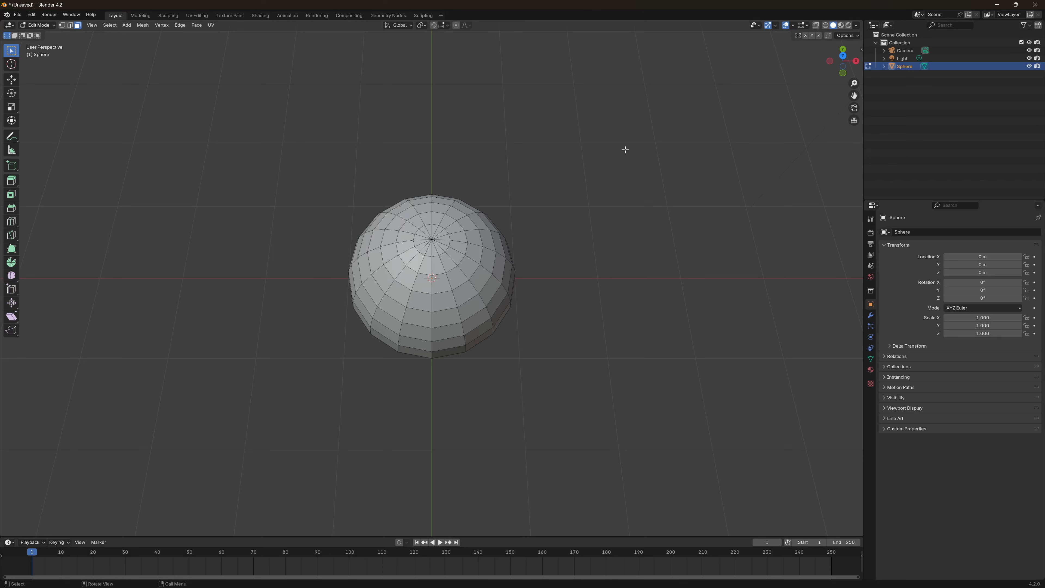
{"action": "key", "text": "c"}
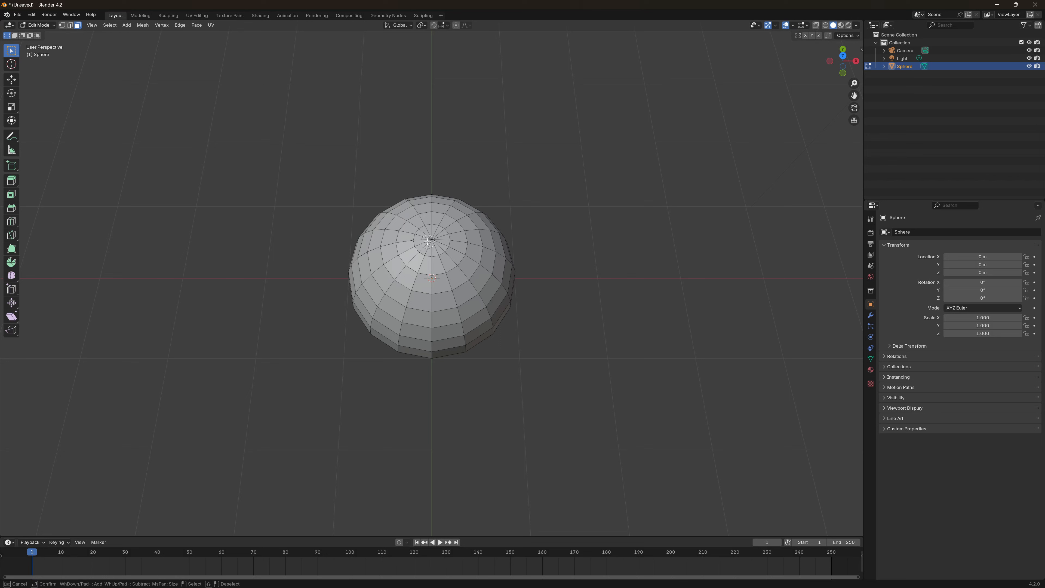
{"action": "mouse_move", "coordinate": [428, 242]}
{"action": "left_mouse_down"}
{"action": "mouse_move", "coordinate": [442, 221]}
{"action": "mouse_move", "coordinate": [406, 232]}
{"action": "mouse_move", "coordinate": [421, 257]}
{"action": "mouse_move", "coordinate": [455, 254]}
{"action": "mouse_move", "coordinate": [446, 234]}
{"action": "left_mouse_up"}
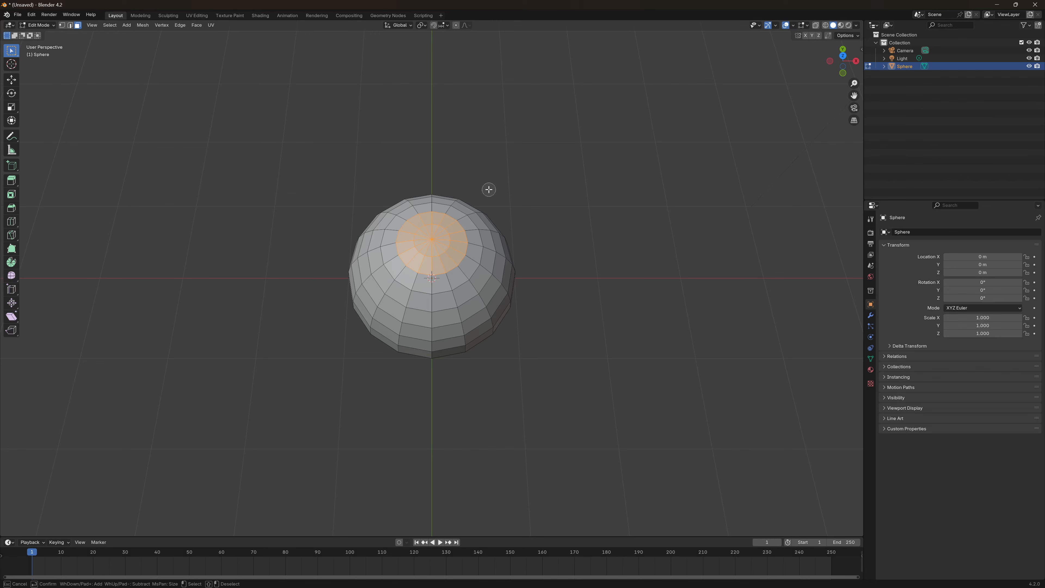
{"action": "key", "text": "Escape"}
{"action": "scroll", "coordinate": [492, 185], "scroll_direction": "up", "scroll_amount": 1}
{"action": "key", "text": "KP_1"}
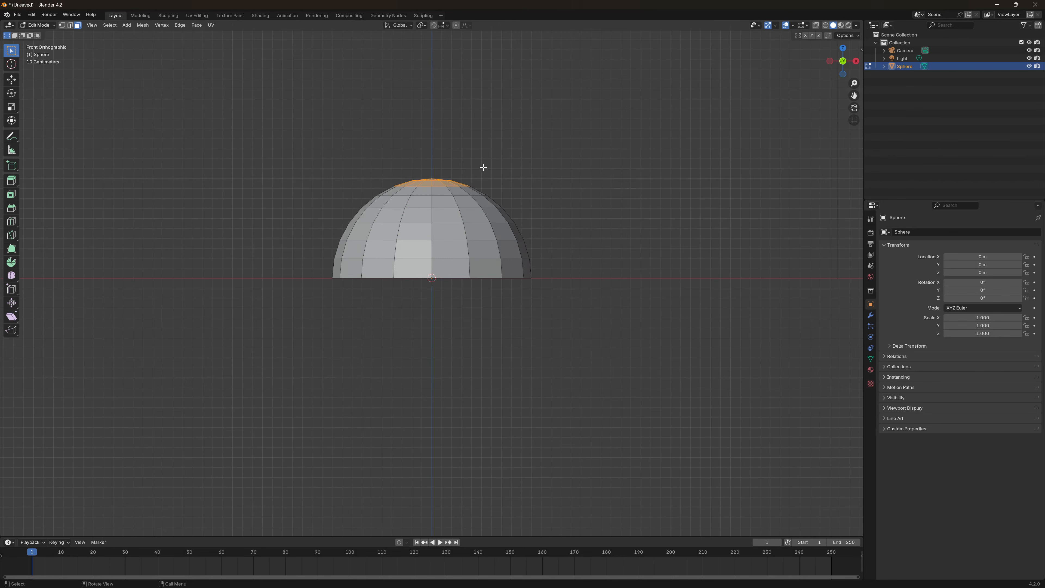
{"action": "middle_click_drag", "start_coordinate": [485, 140], "coordinate": [504, 263], "text": "shift"}
{"action": "key", "text": "g"}
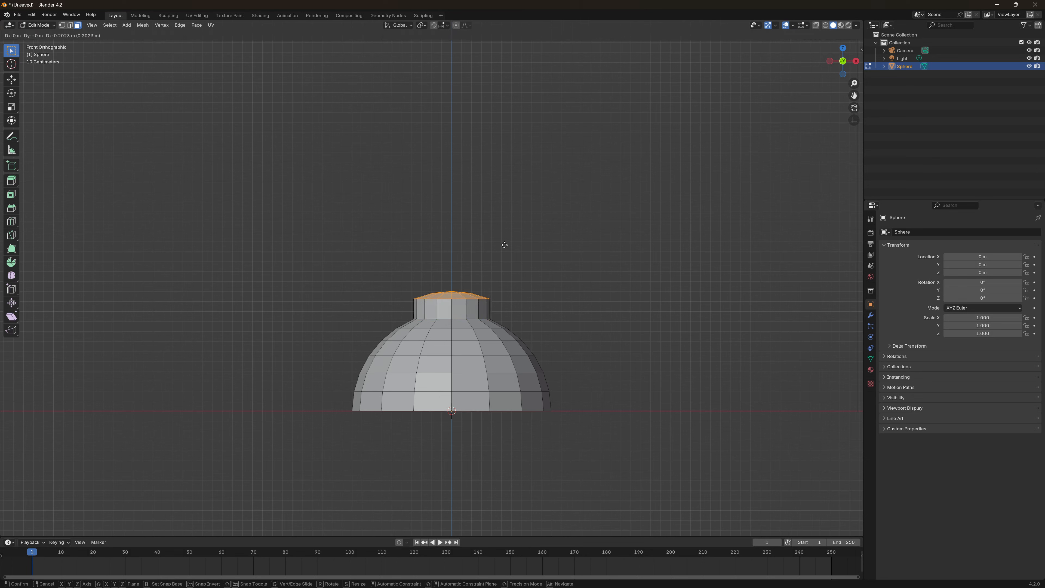
{"action": "key", "text": "z"}
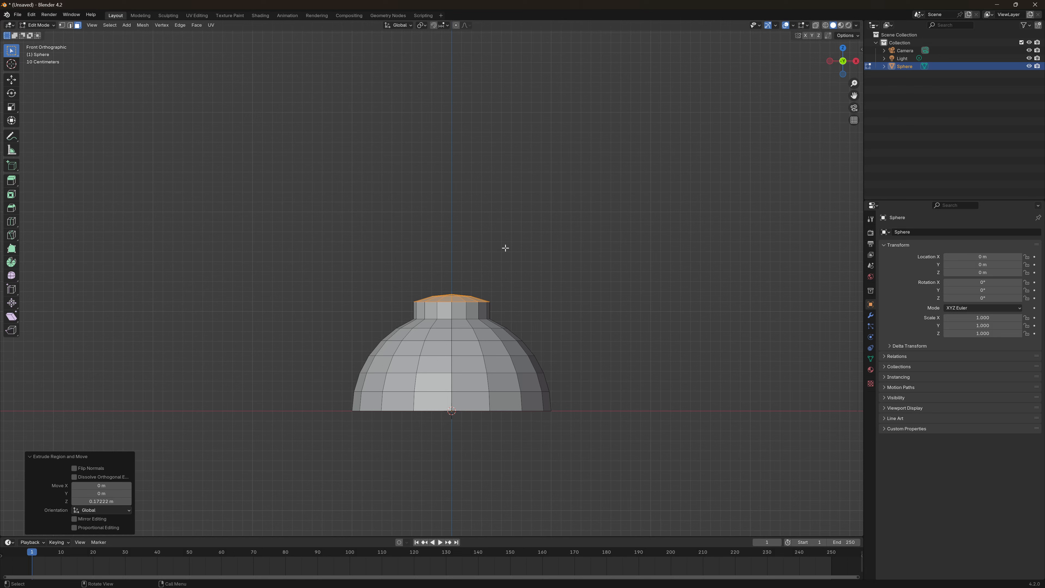
{"action": "left_click", "coordinate": [504, 248]}
- Delete the cap faces on top of the neck to leave it open
{"action": "middle_click_drag", "start_coordinate": [472, 270], "coordinate": [485, 291]}
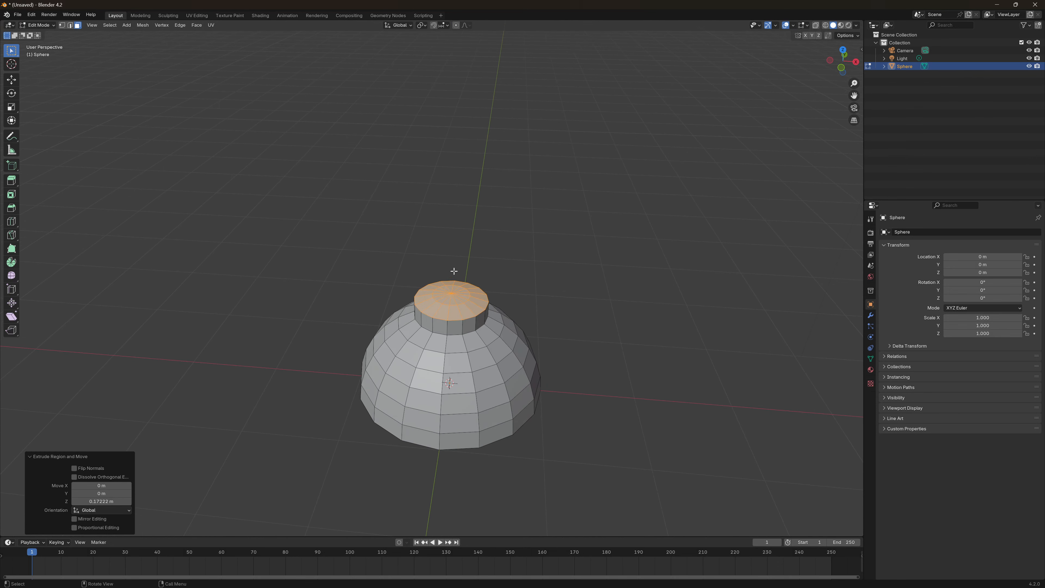
{"action": "key", "text": "x"}
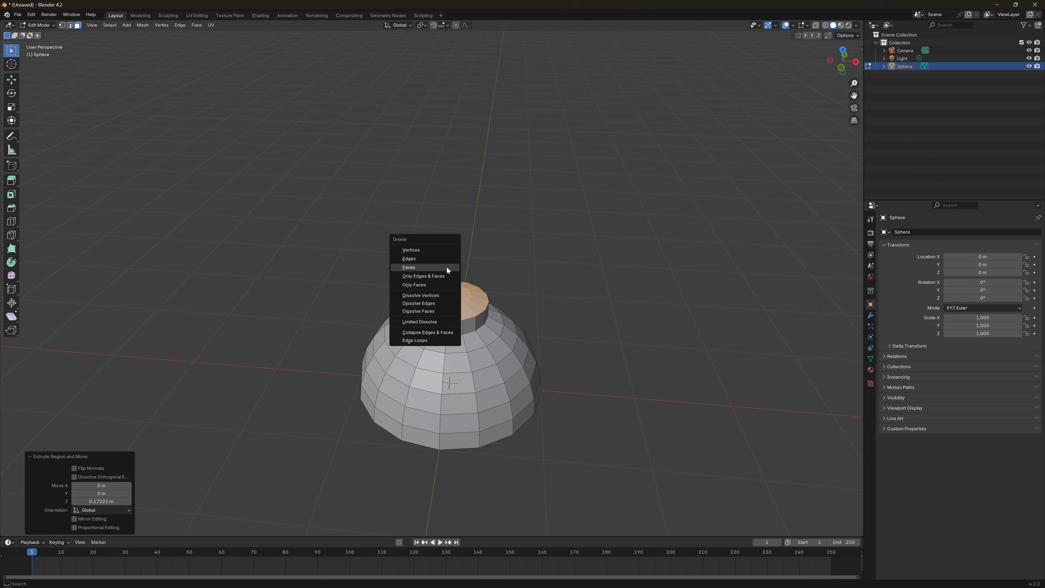
{"action": "left_click", "coordinate": [446, 267]}
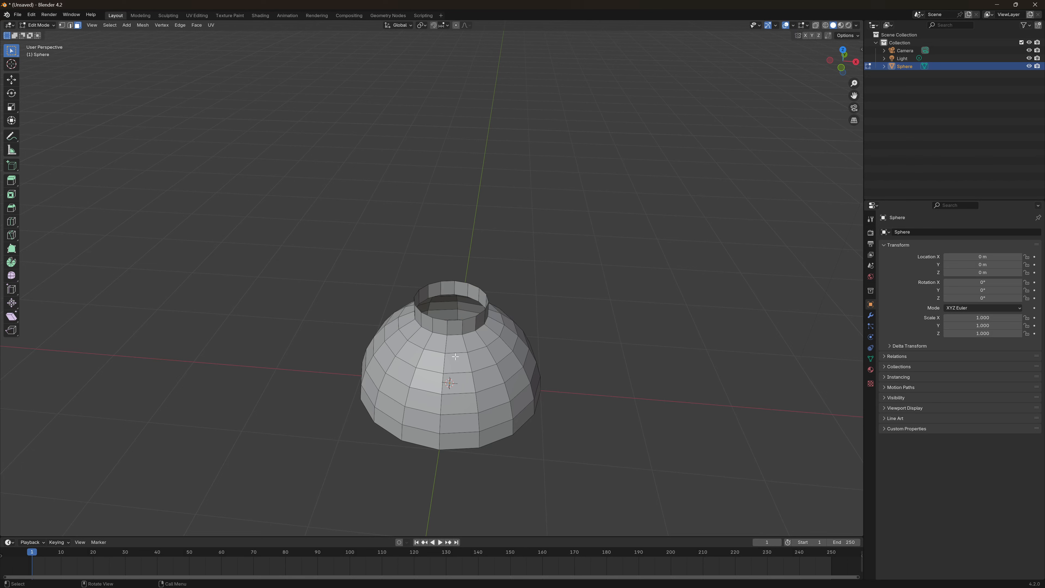
- In Object Mode, add a Mirror modifier to the half sphere, mirroring only across the Z axis
{"action": "key", "text": "KP_1"}
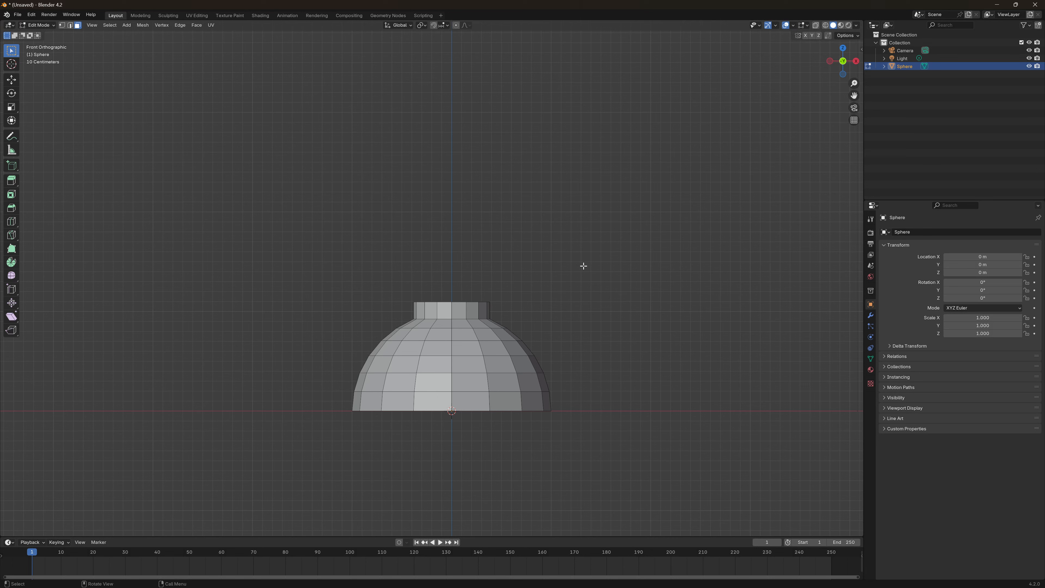
{"action": "key", "text": "Tab"}
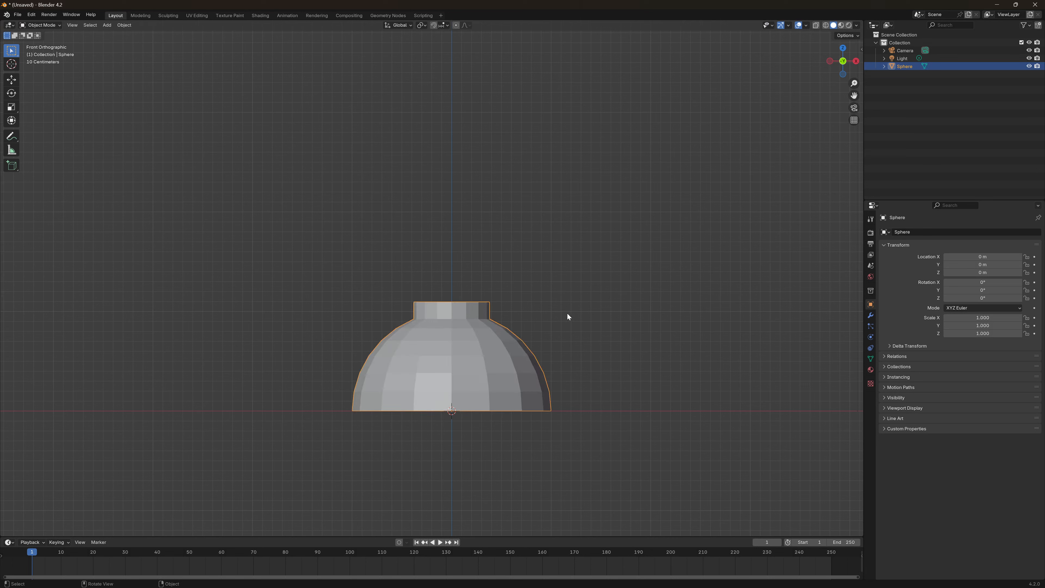
{"action": "left_click", "coordinate": [871, 316]}
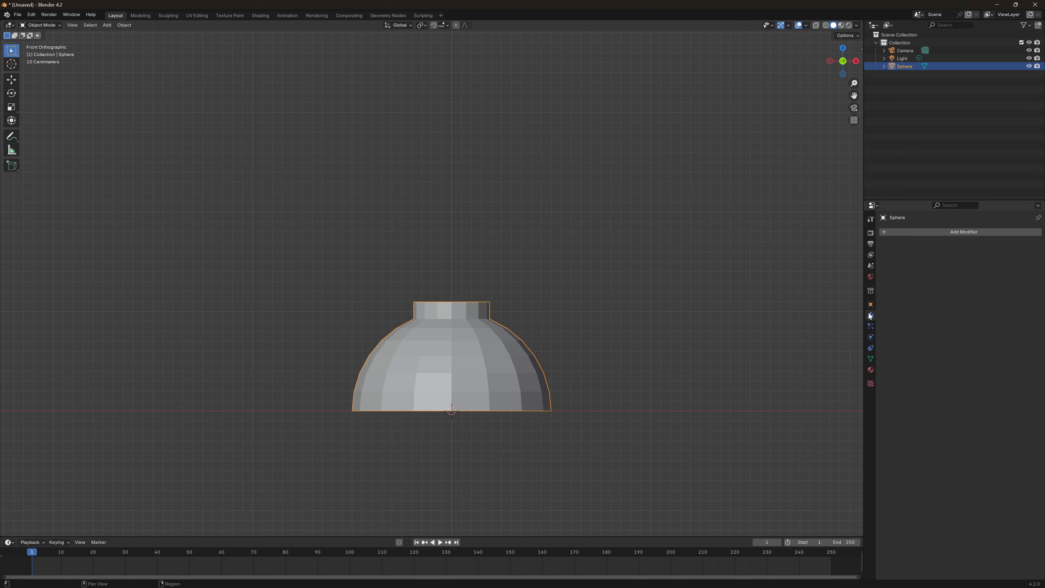
{"action": "left_click", "coordinate": [937, 231]}
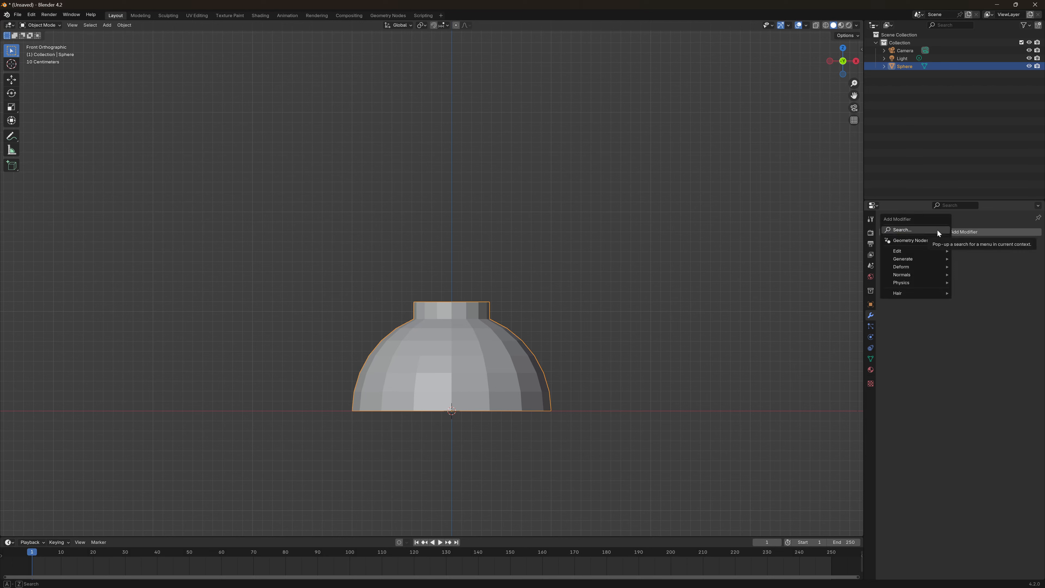
{"action": "left_click", "coordinate": [937, 229]}
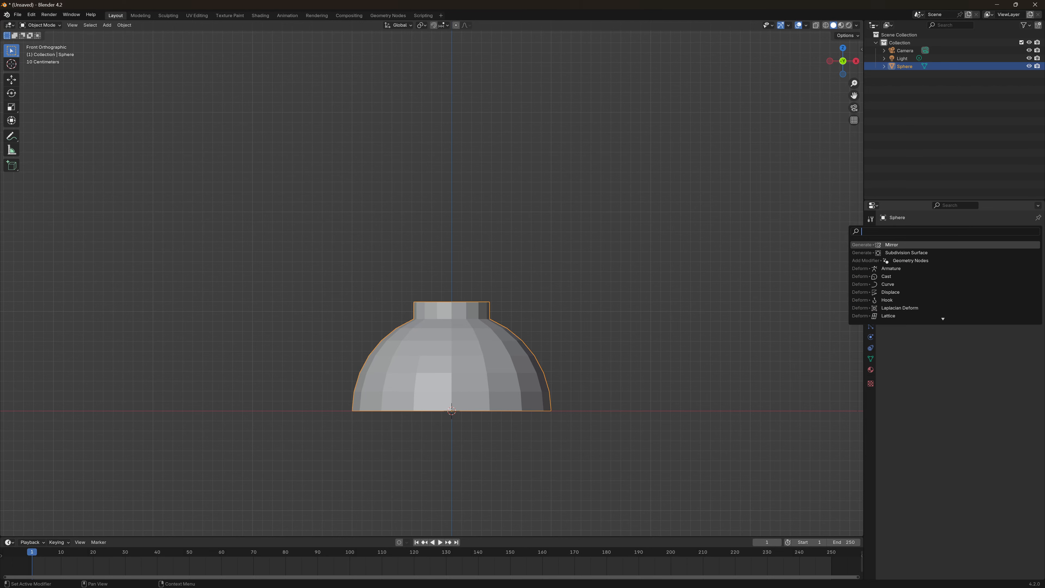
{"action": "type", "text": "mi"}
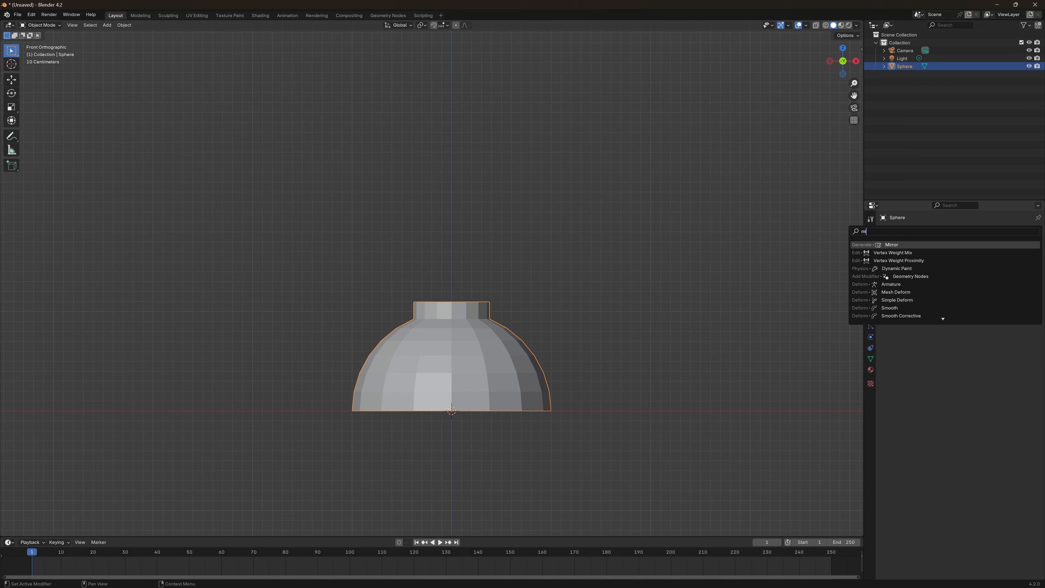
{"action": "type", "text": "r"}
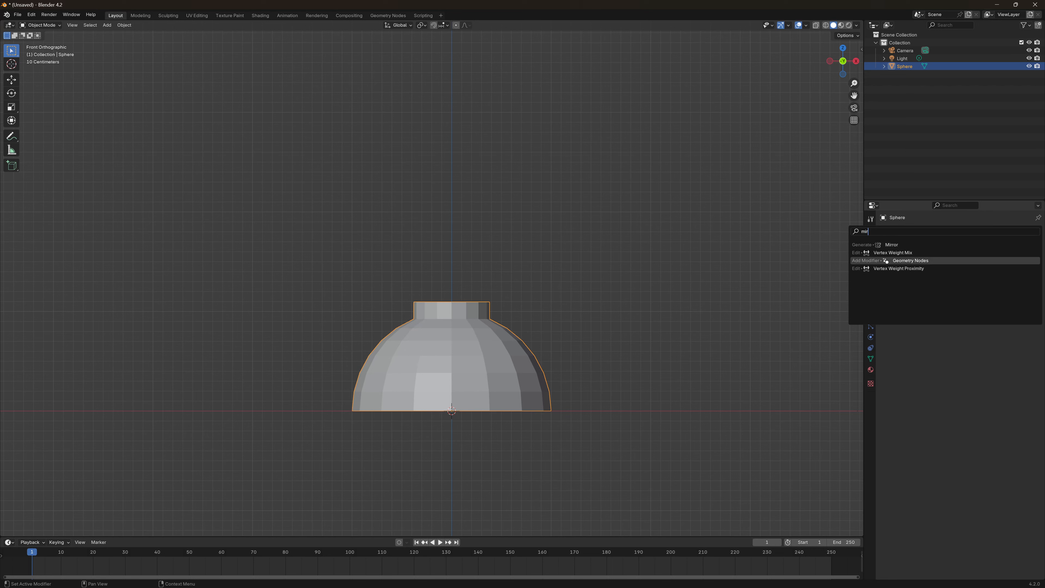
{"action": "key", "text": "Return"}
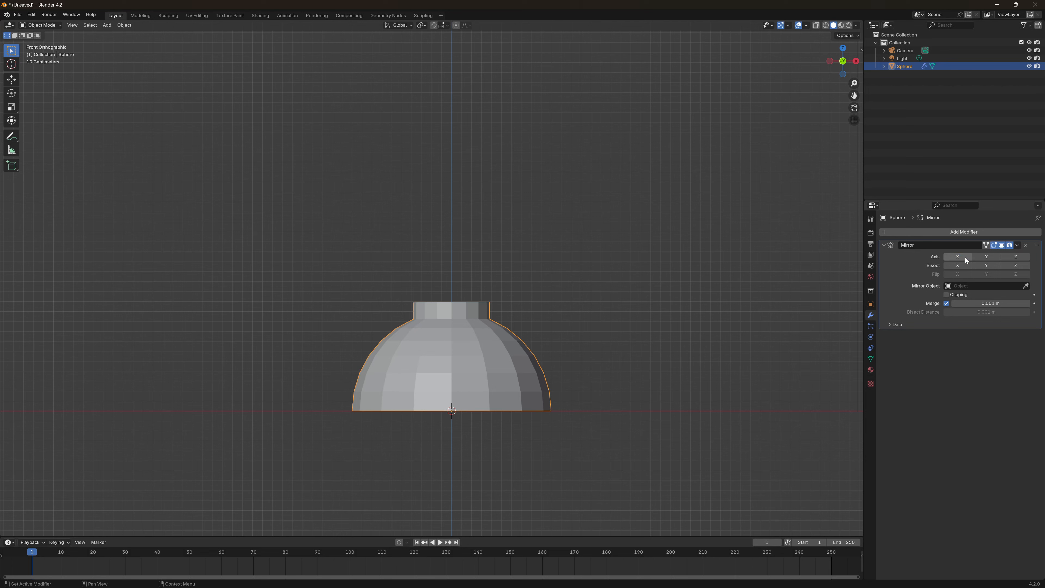
{"action": "left_click", "coordinate": [1021, 258]}
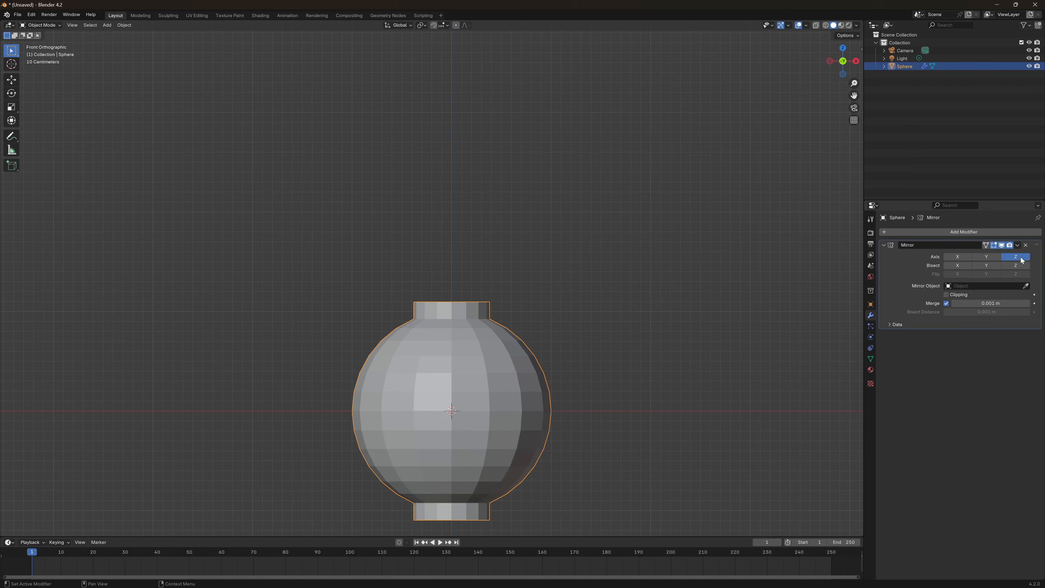
{"action": "left_click", "coordinate": [1021, 257]}
{"action": "left_click", "coordinate": [1021, 258]}
{"action": "middle_click_drag", "start_coordinate": [576, 243], "coordinate": [450, 140]}
{"action": "key", "text": "Tab"}
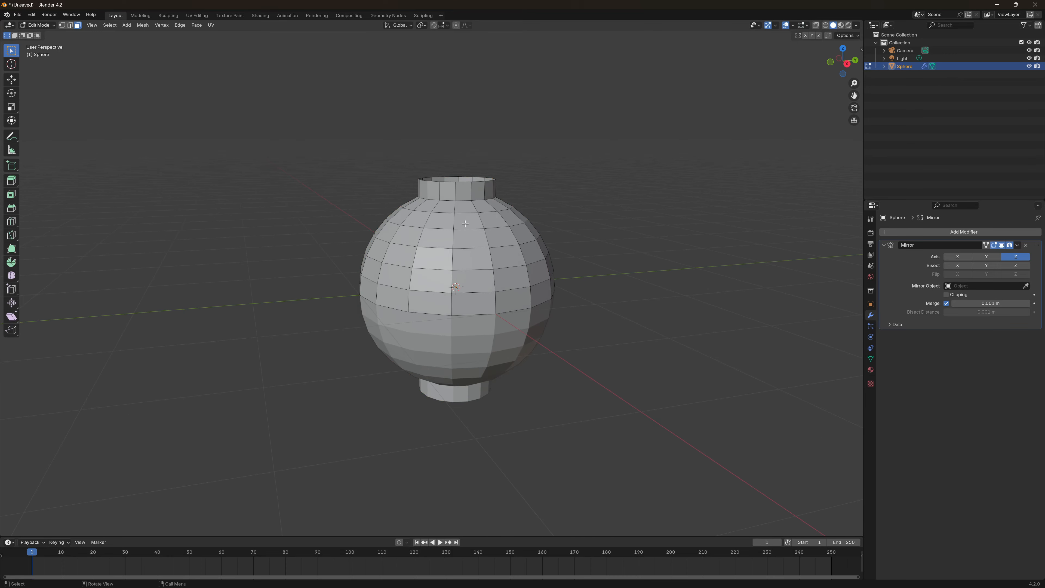
{"action": "middle_click_drag", "start_coordinate": [476, 223], "coordinate": [516, 217]}
{"action": "key", "text": "Tab"}
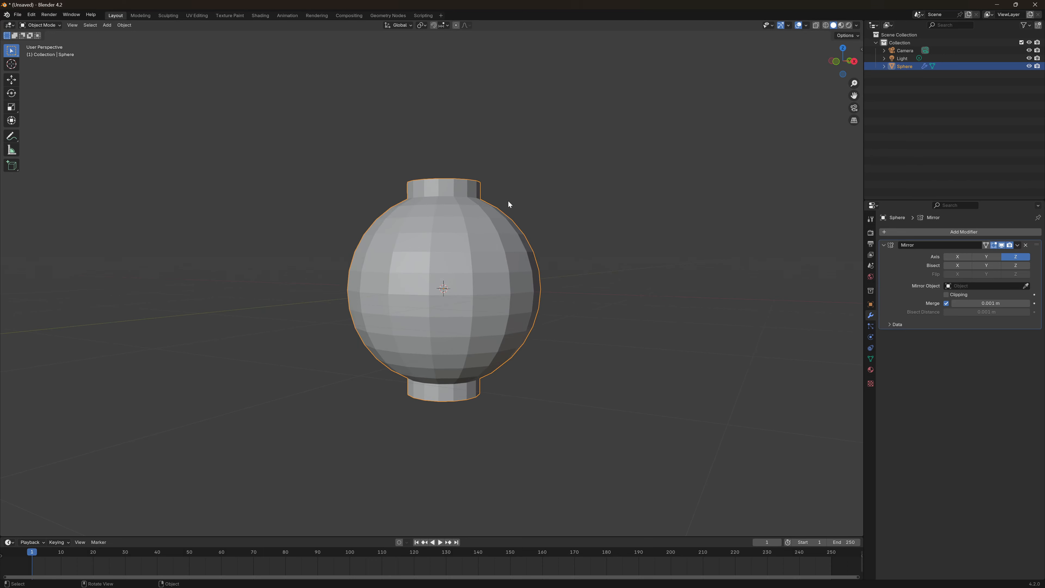
{"action": "middle_click_drag", "start_coordinate": [512, 184], "coordinate": [545, 211]}
{"action": "key", "text": "q"}
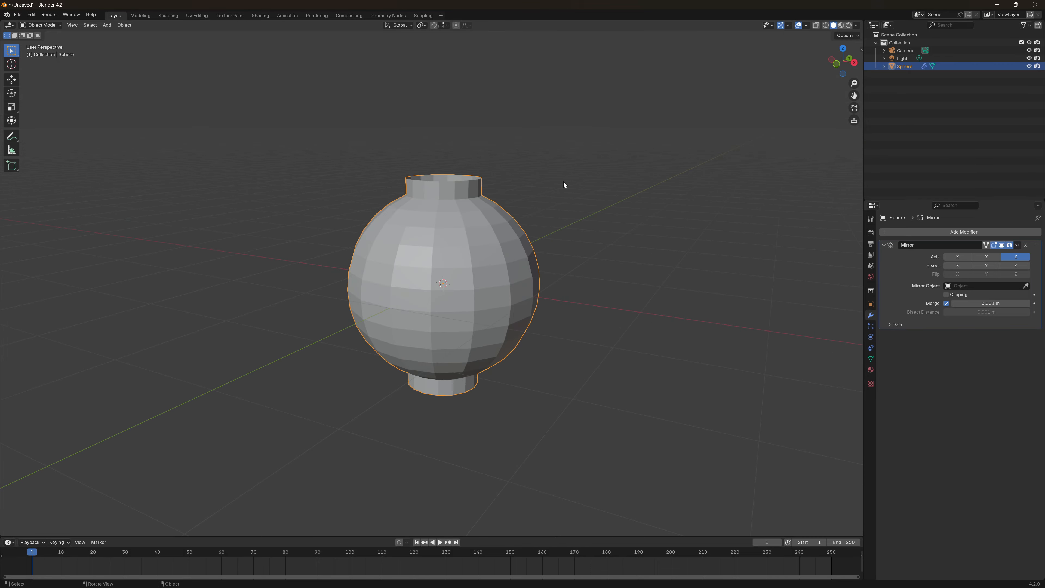
- In Object Mode, apply all transforms (location, rotation and scale) to the mirrored body, and deselect it
{"action": "key", "text": "KP_1"}
{"action": "key", "text": "Tab"}
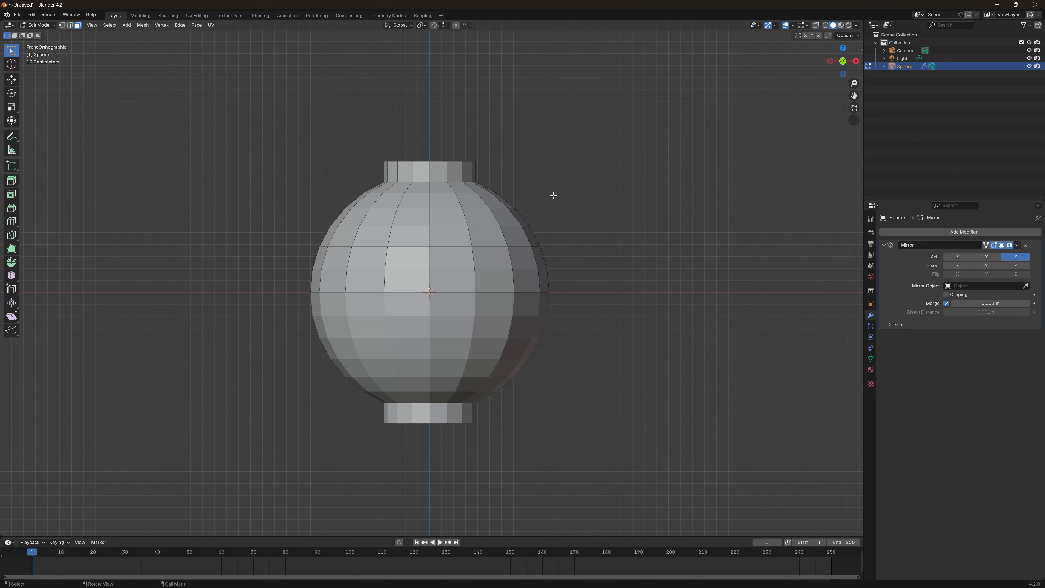
{"action": "key", "text": "Tab"}
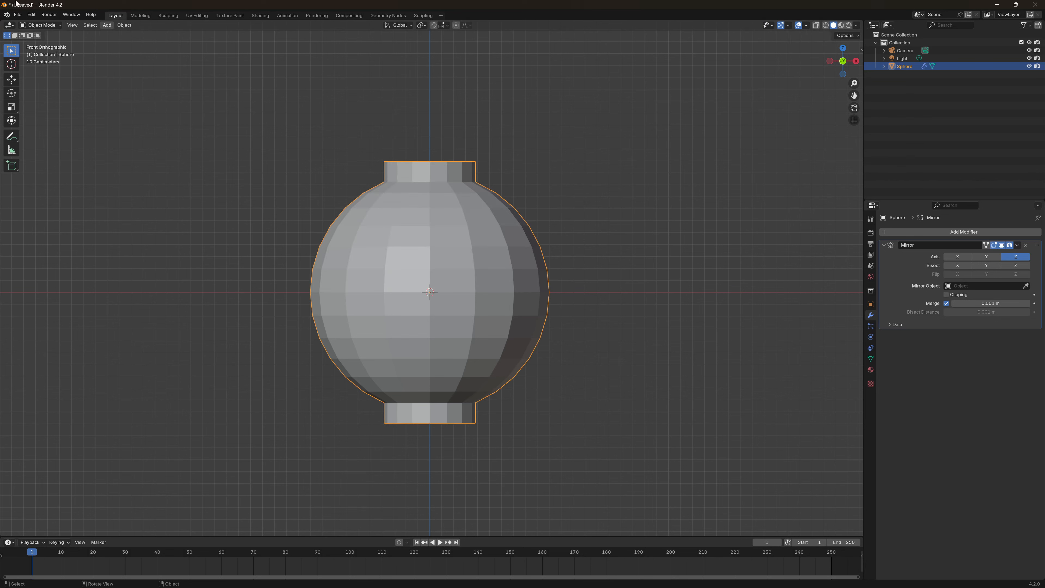
{"action": "left_click", "coordinate": [122, 27]}
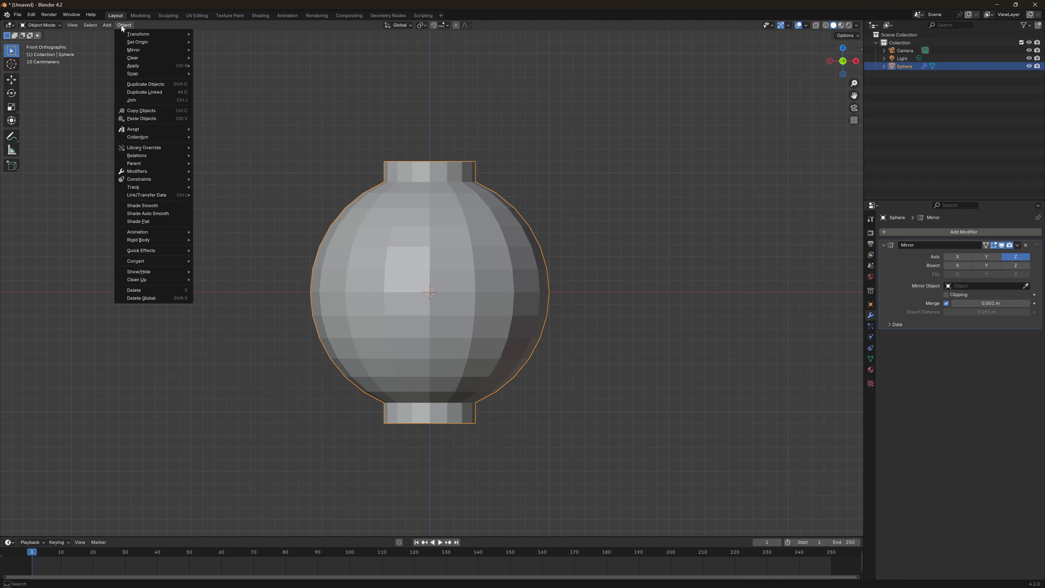
{"action": "mouse_move", "coordinate": [130, 67]}
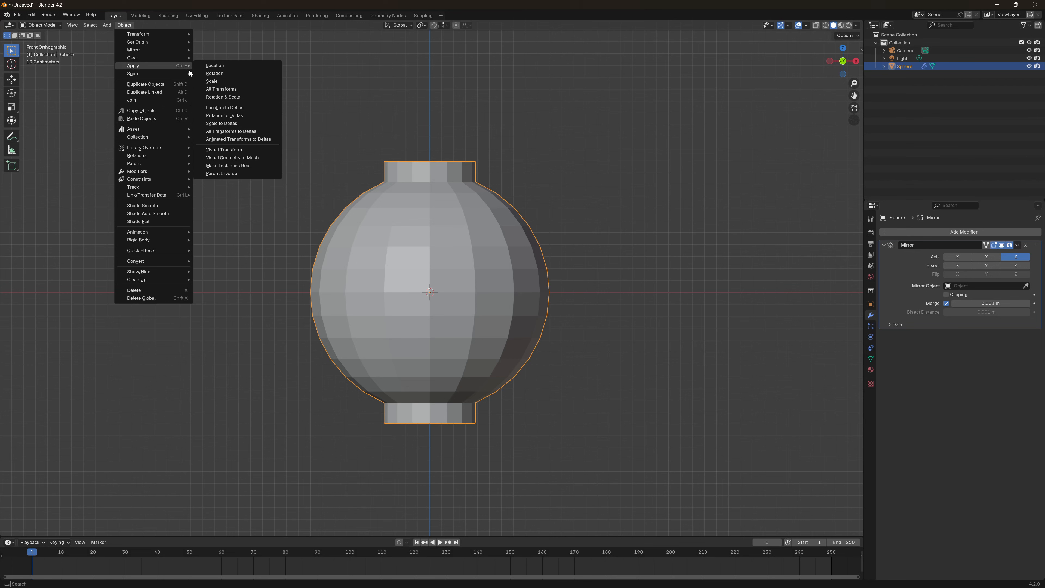
{"action": "left_click", "coordinate": [221, 90]}
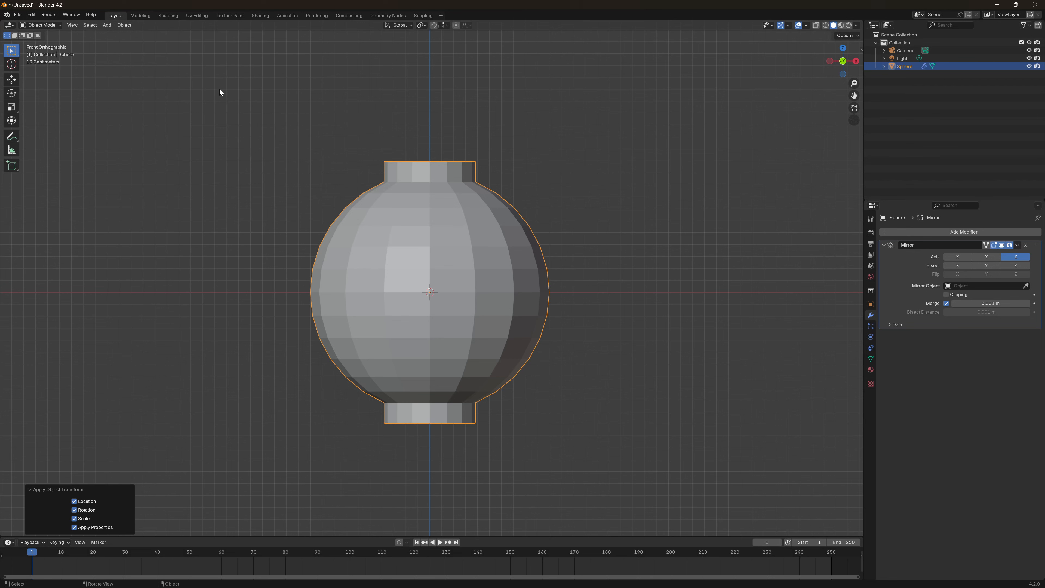
{"action": "left_click", "coordinate": [256, 140]}
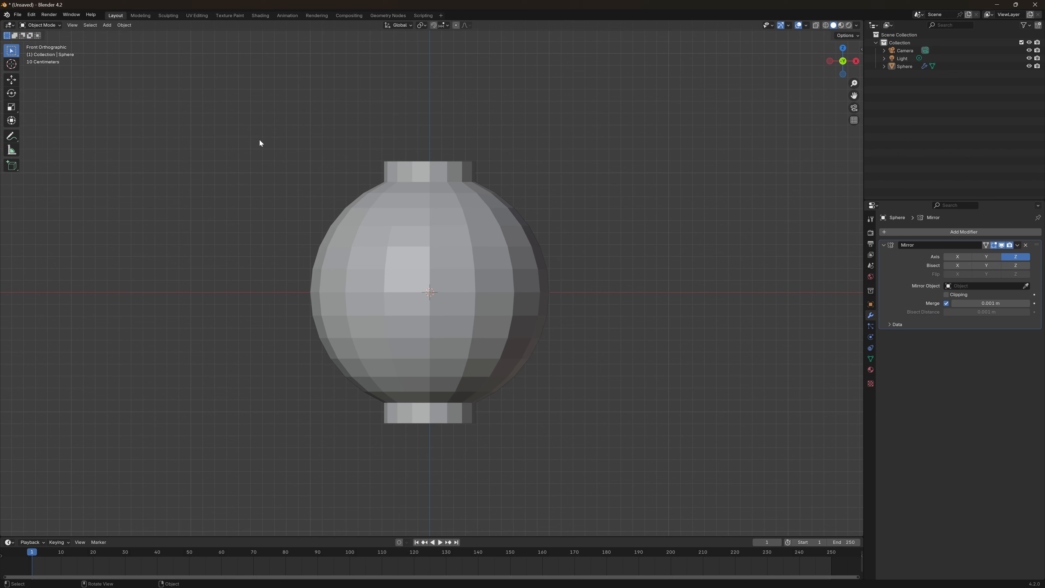
- In Edit Mode, select all faces of the modelled half and mark all their edges as UV seams
{"action": "key", "text": "Tab"}
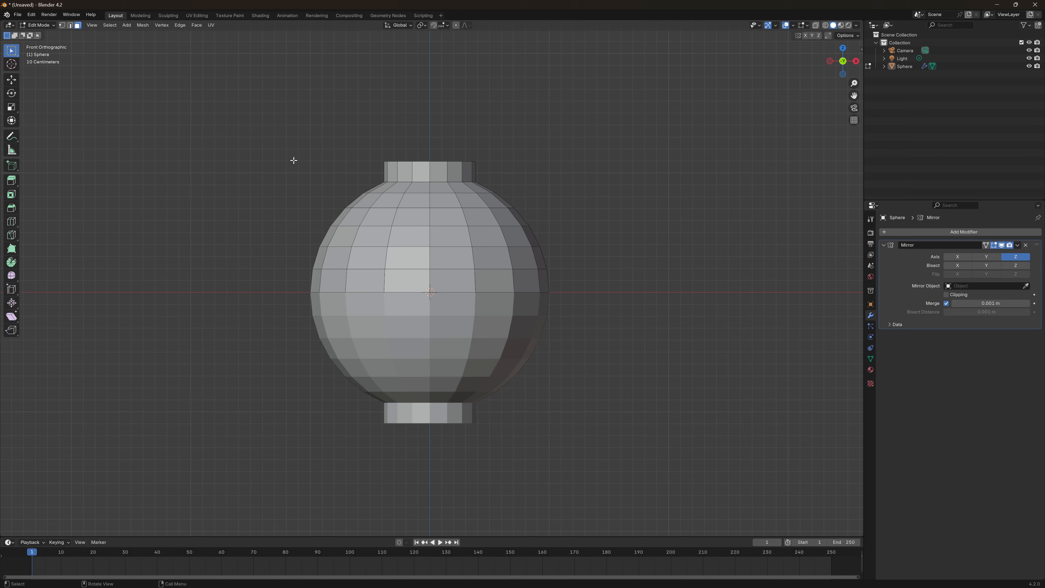
{"action": "key", "text": "a"}
{"action": "key", "text": "Tab"}
{"action": "key", "text": "Tab"}
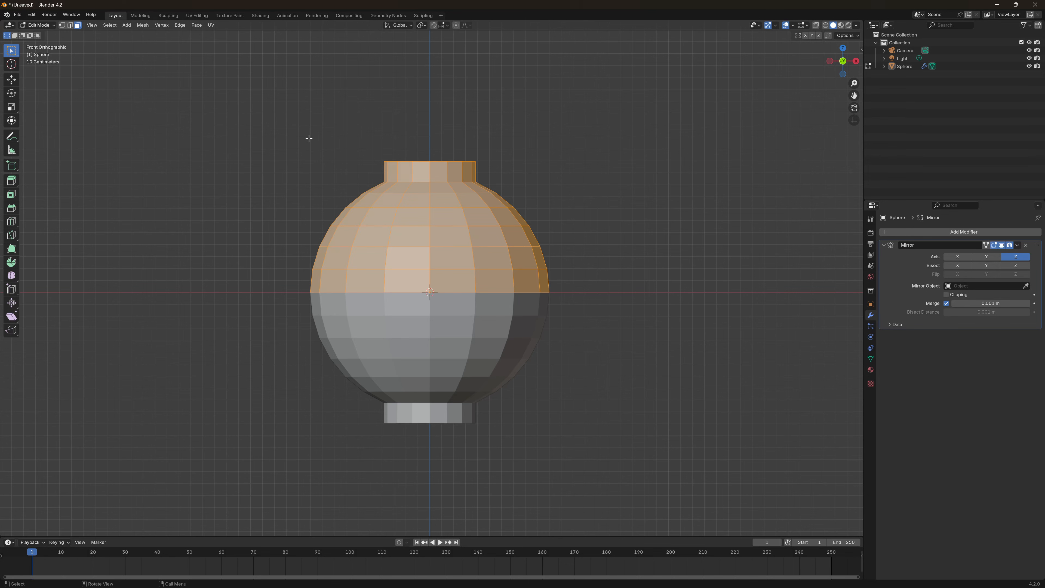
{"action": "middle_click_drag", "start_coordinate": [309, 138], "coordinate": [334, 185]}
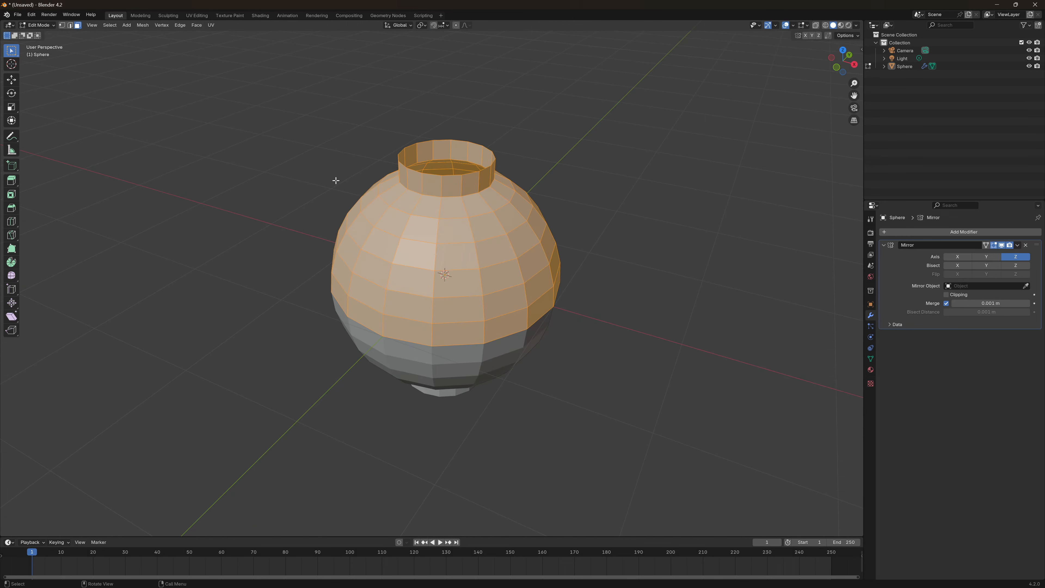
{"action": "left_click", "coordinate": [211, 26]}
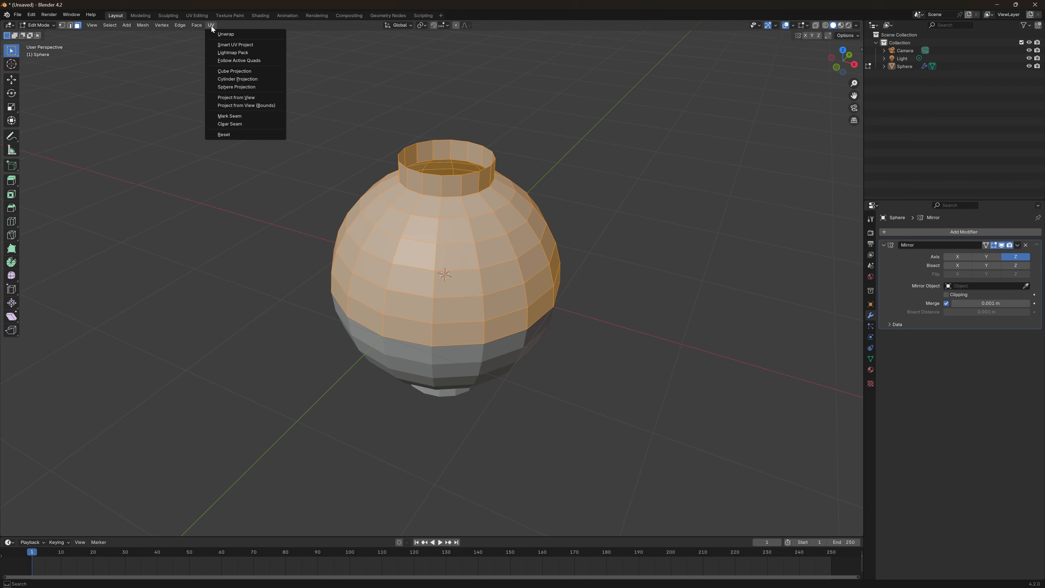
{"action": "left_click", "coordinate": [231, 116]}
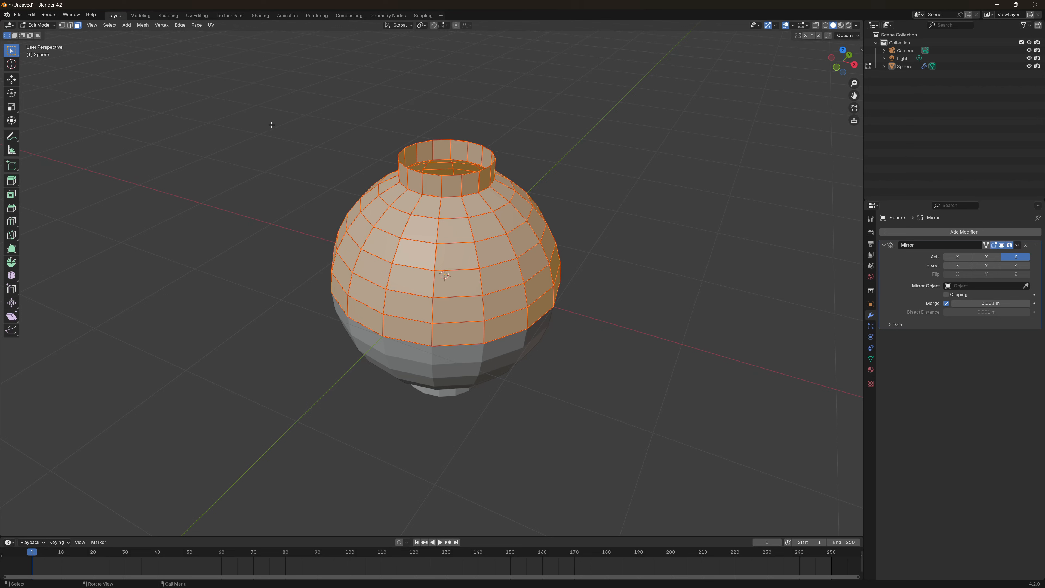
- Unwrap all the selected faces with the Angle Based method and switch to the UV Editing workspace
{"action": "key", "text": "Tab"}
{"action": "key", "text": "Tab"}
{"action": "key", "text": "KP_1"}
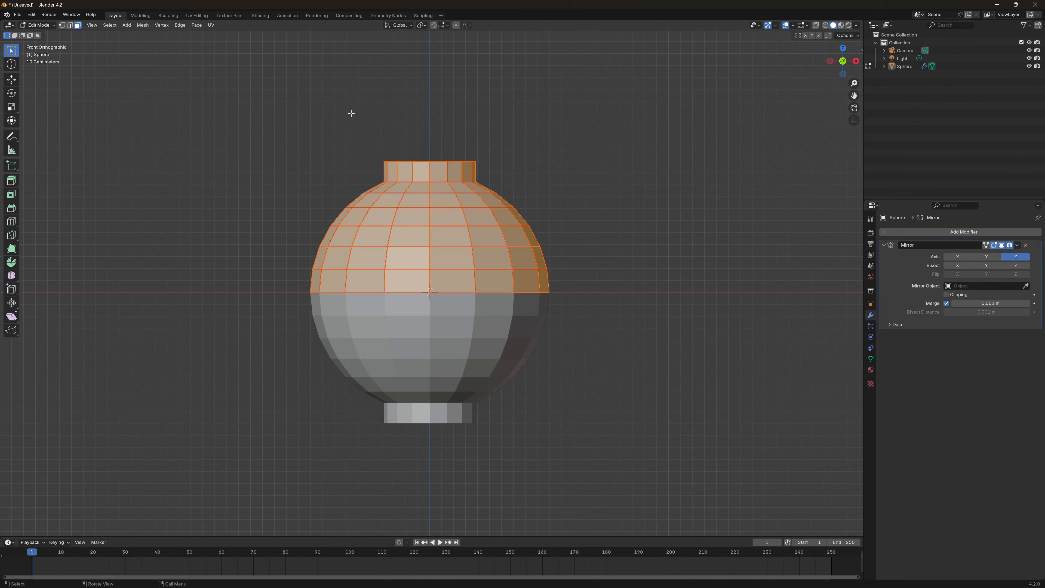
{"action": "left_click", "coordinate": [213, 26]}
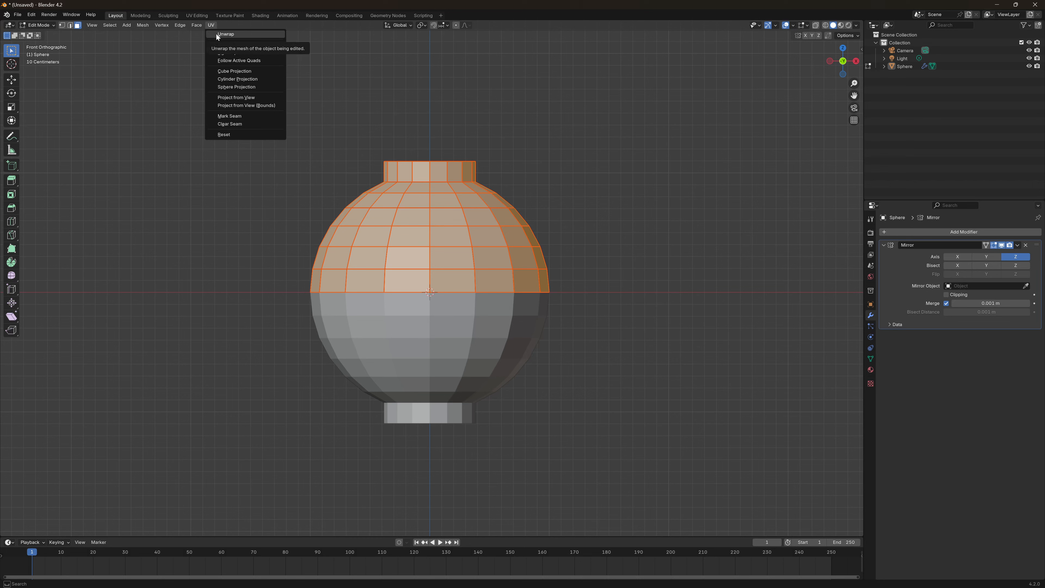
{"action": "left_click", "coordinate": [216, 34]}
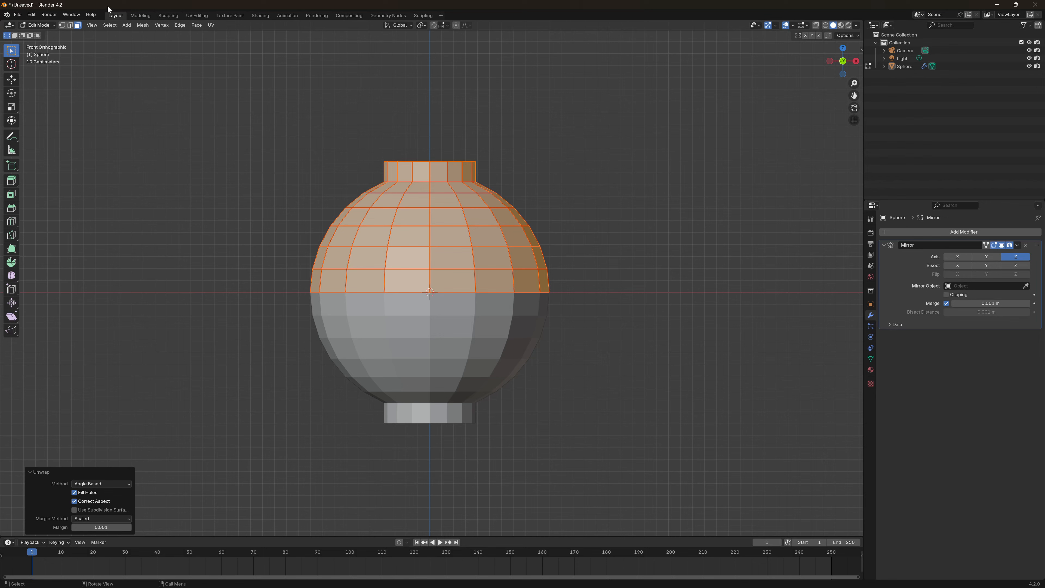
{"action": "left_click", "coordinate": [196, 16]}
- In the front view, select the vertical strip of seven faces running from the neck down to the equator
{"action": "scroll", "coordinate": [272, 206], "scroll_direction": "up", "scroll_amount": 6}
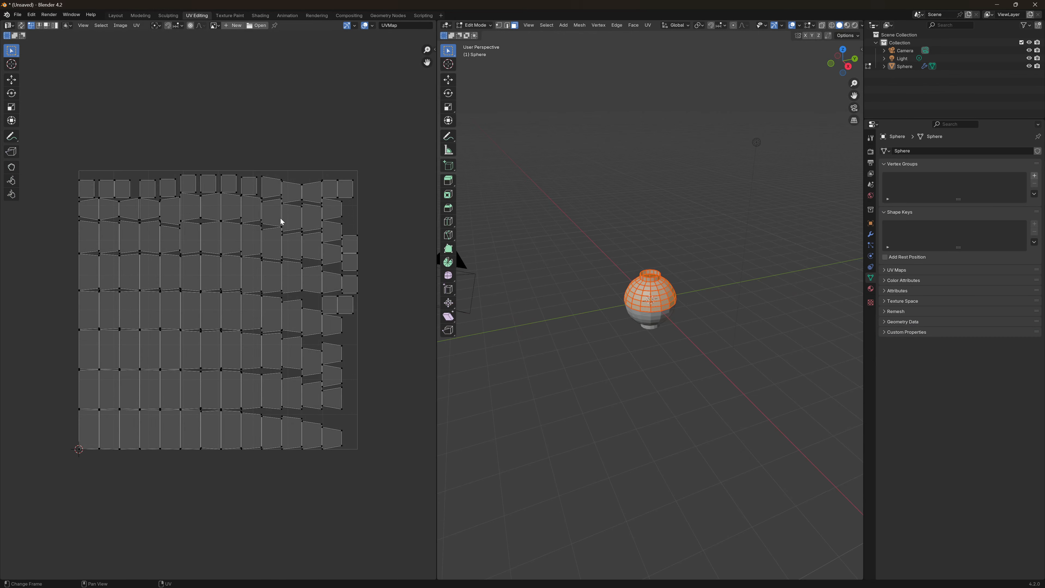
{"action": "scroll", "coordinate": [529, 327], "scroll_direction": "up", "scroll_amount": 3}
{"action": "scroll", "coordinate": [528, 330], "scroll_direction": "up", "scroll_amount": 2}
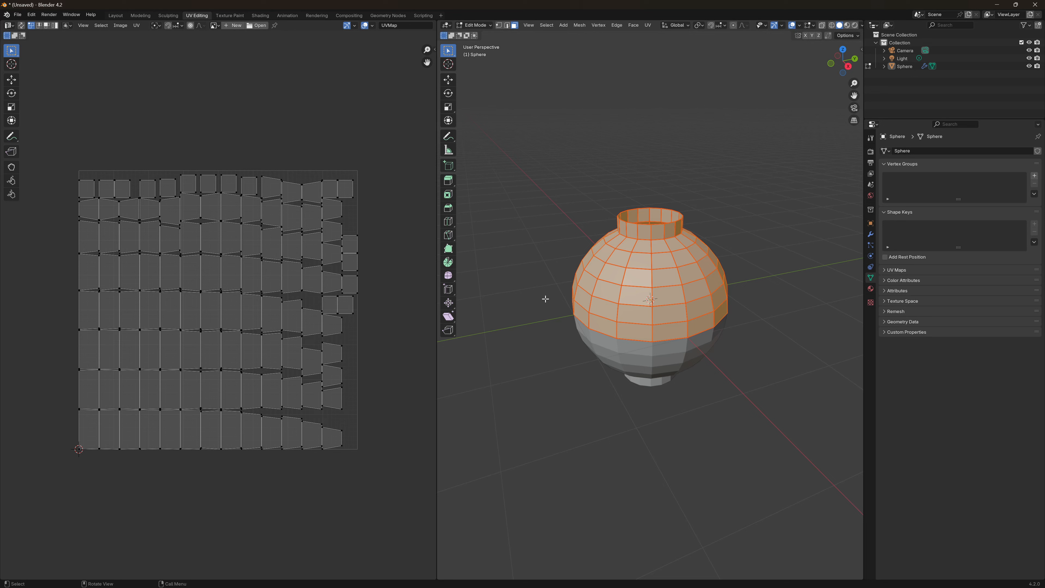
{"action": "key", "text": "KP_1"}
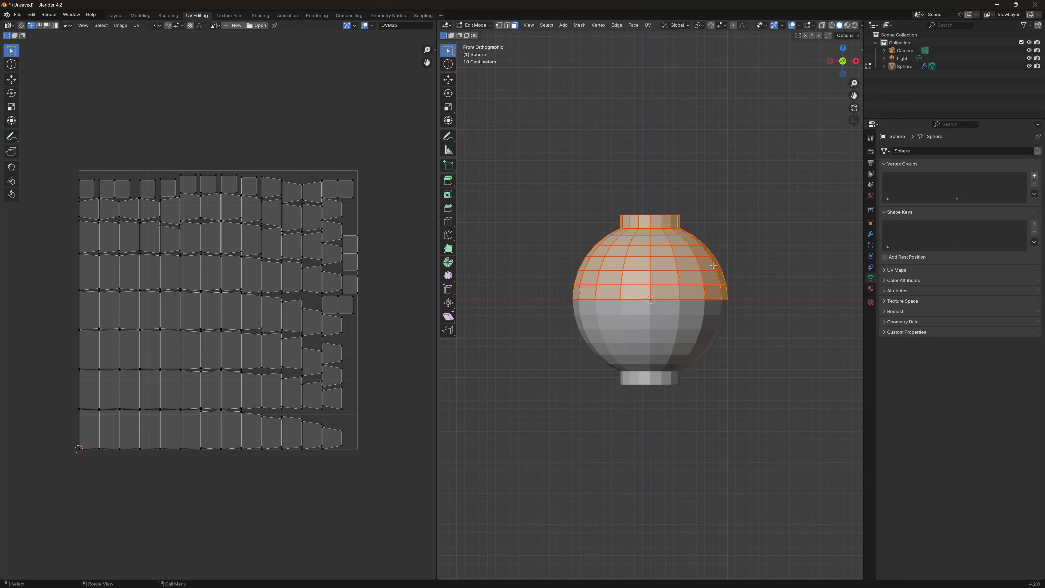
{"action": "scroll", "coordinate": [646, 301], "scroll_direction": "up", "scroll_amount": 2}
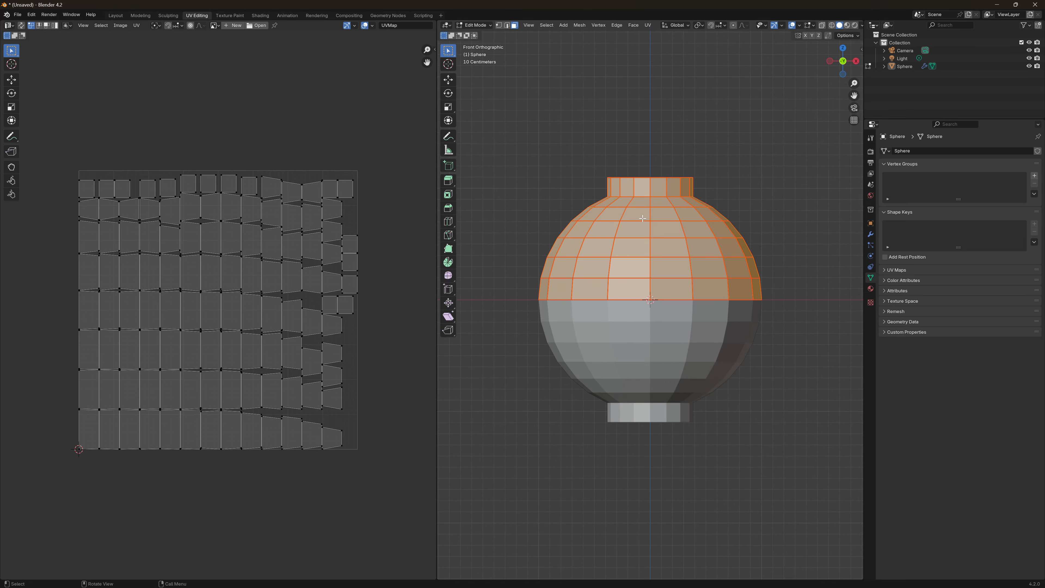
{"action": "left_click", "coordinate": [640, 199]}
{"action": "left_click", "coordinate": [645, 190], "text": "shift"}
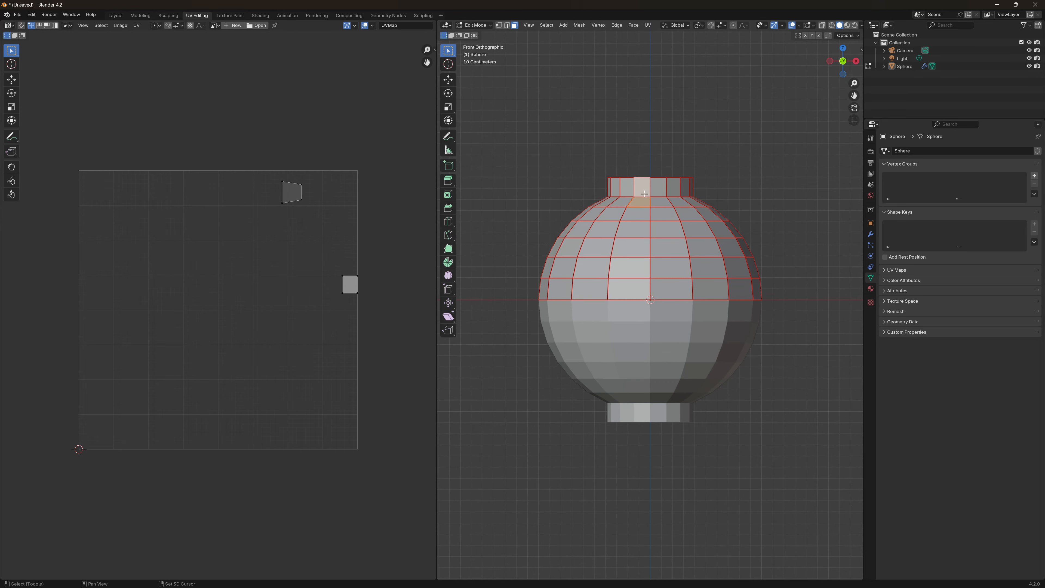
{"action": "left_click", "coordinate": [636, 212], "text": "shift"}
{"action": "left_click", "coordinate": [632, 228], "text": "shift"}
{"action": "left_click", "coordinate": [631, 247], "text": "shift"}
{"action": "left_click", "coordinate": [630, 268], "text": "shift"}
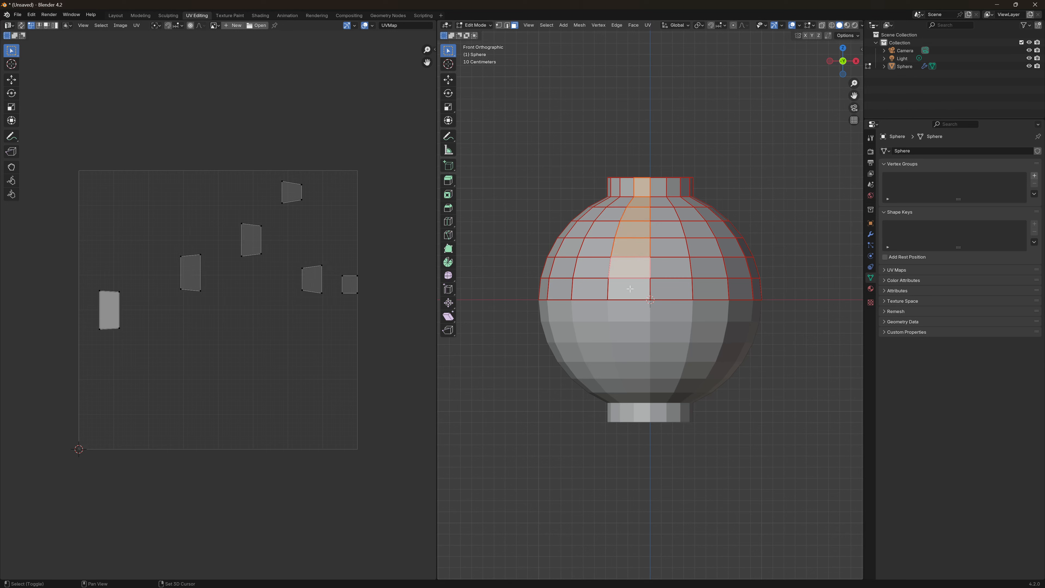
{"action": "left_click", "coordinate": [633, 292], "text": "shift"}
- Select all the strip's UV islands and pack them using Exact Shape (Concave) with Scale and Rotate enabled and a 0.001 margin
{"action": "key", "text": "a"}
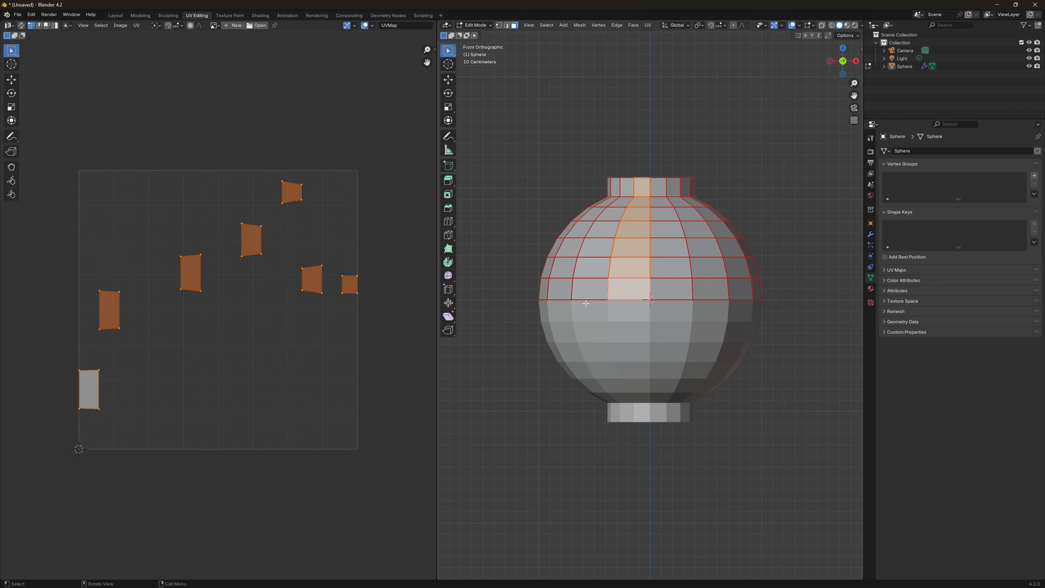
{"action": "middle_click_drag", "start_coordinate": [601, 302], "coordinate": [642, 317]}
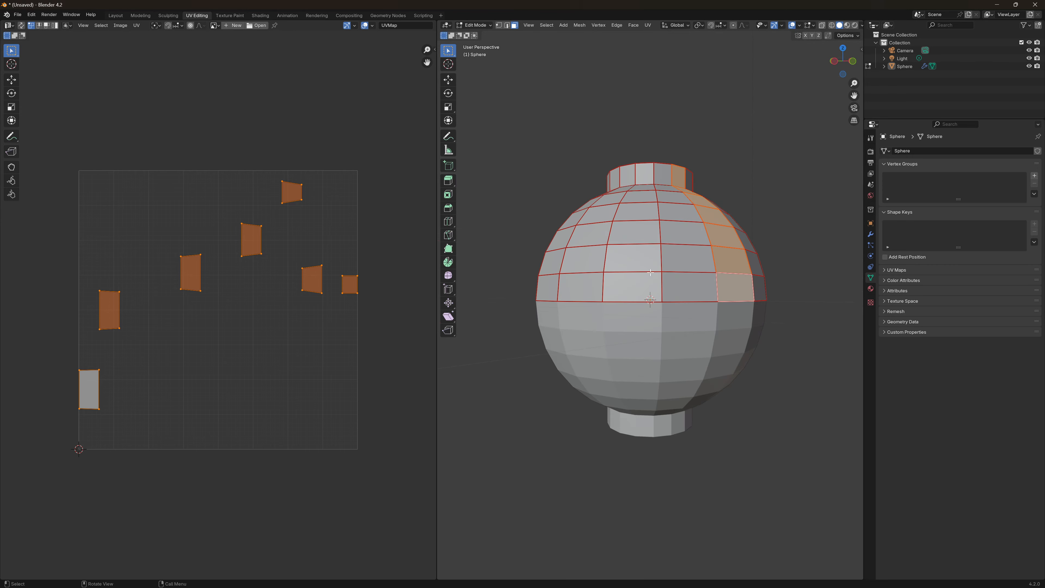
{"action": "key", "text": "s"}
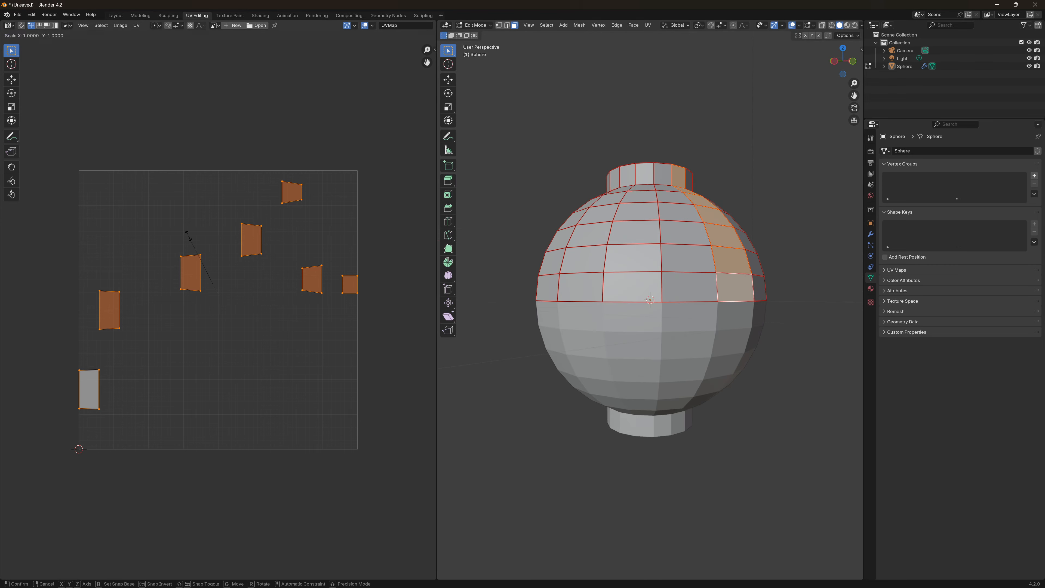
{"action": "left_click", "coordinate": [189, 238]}
{"action": "key", "text": "a"}
{"action": "key", "text": "a"}
{"action": "key", "text": "a"}
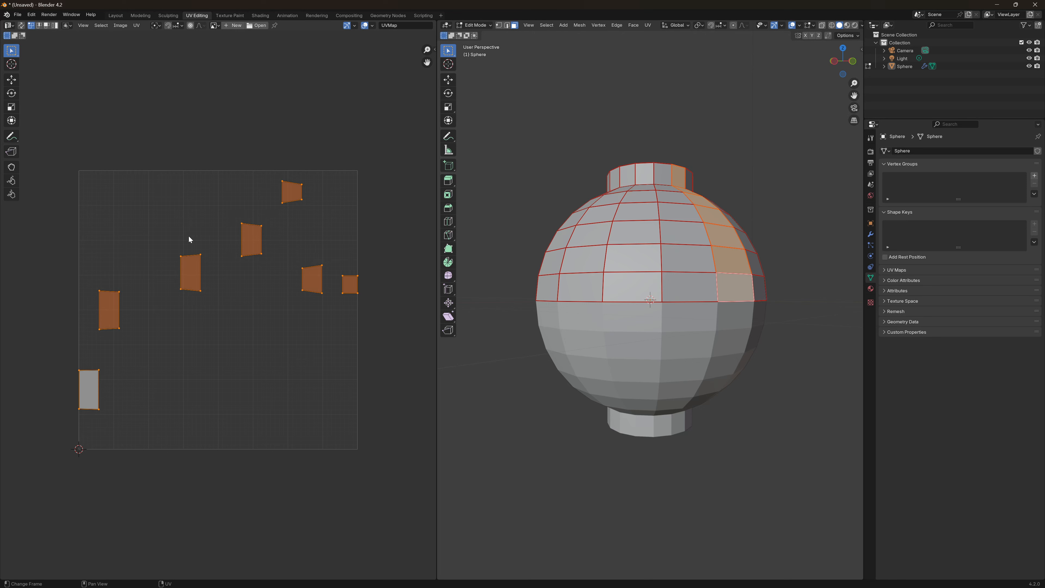
{"action": "left_click", "coordinate": [138, 26]}
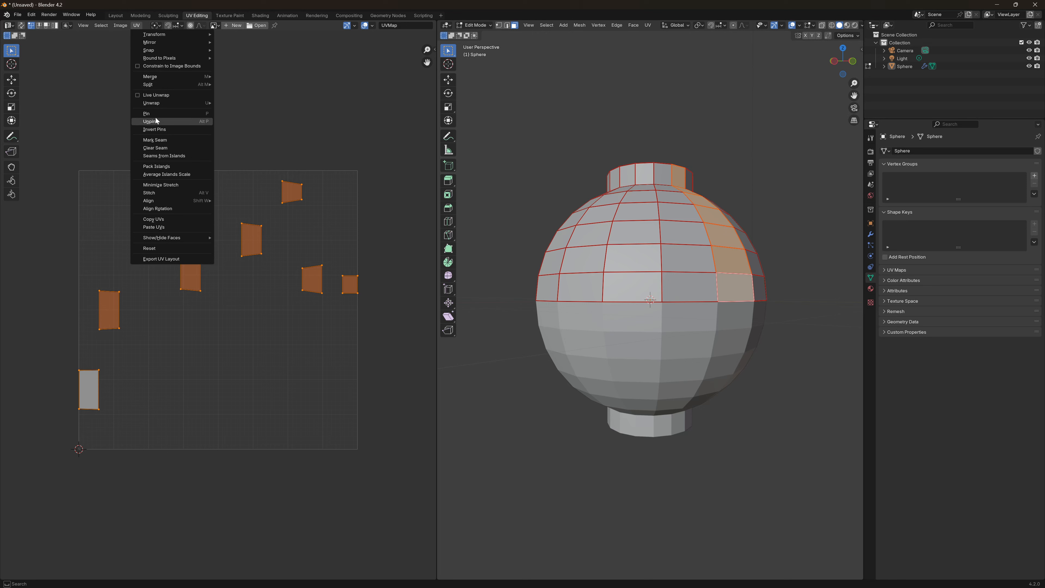
{"action": "left_click", "coordinate": [157, 167]}
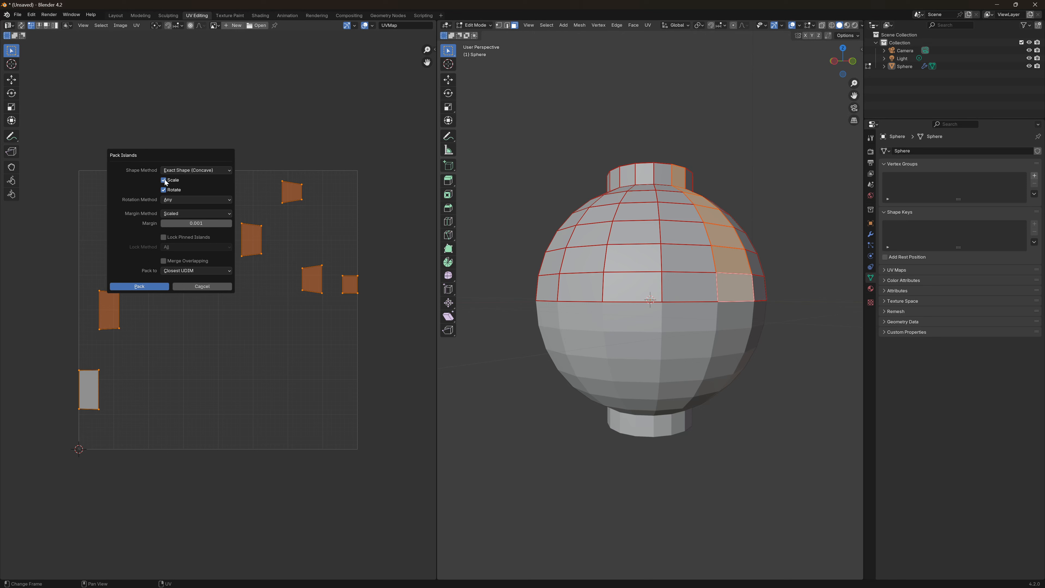
{"action": "left_click", "coordinate": [140, 286]}
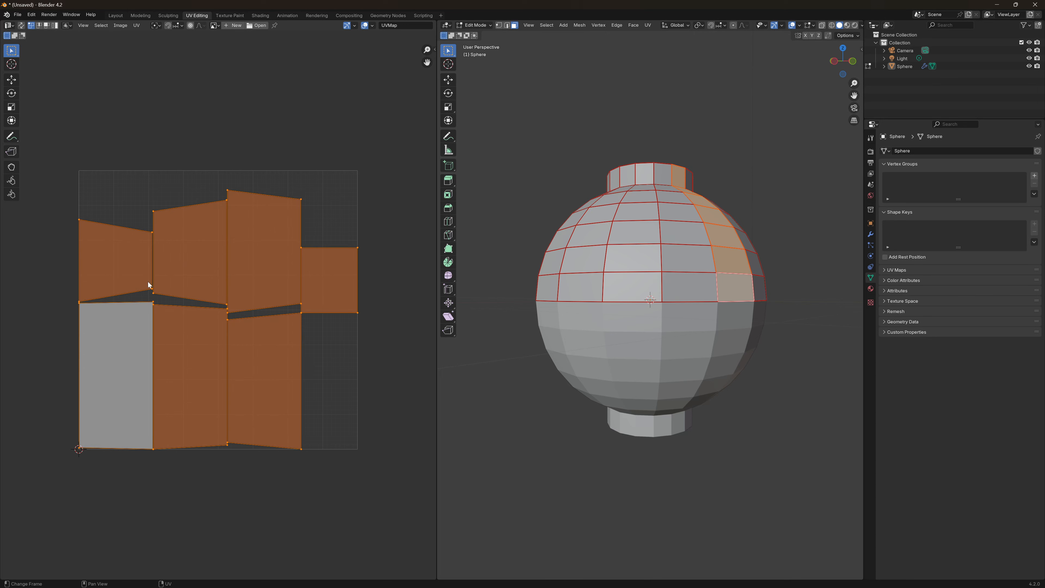
- With all the strip's UV islands selected, examine the Export UV Layout options without exporting, and return to Object Mode
{"action": "left_click", "coordinate": [392, 234]}
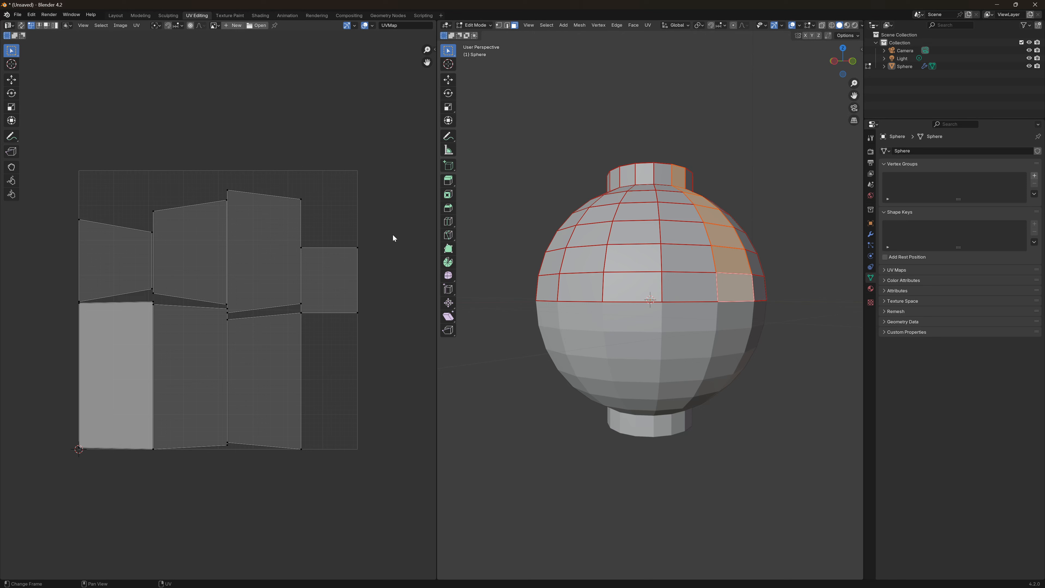
{"action": "key", "text": "l"}
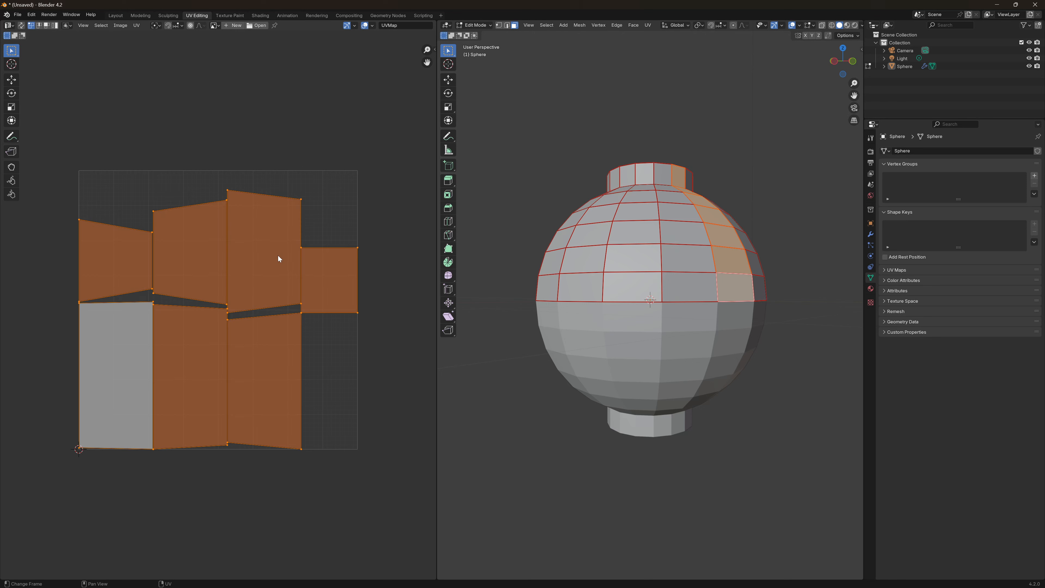
{"action": "left_click", "coordinate": [136, 26]}
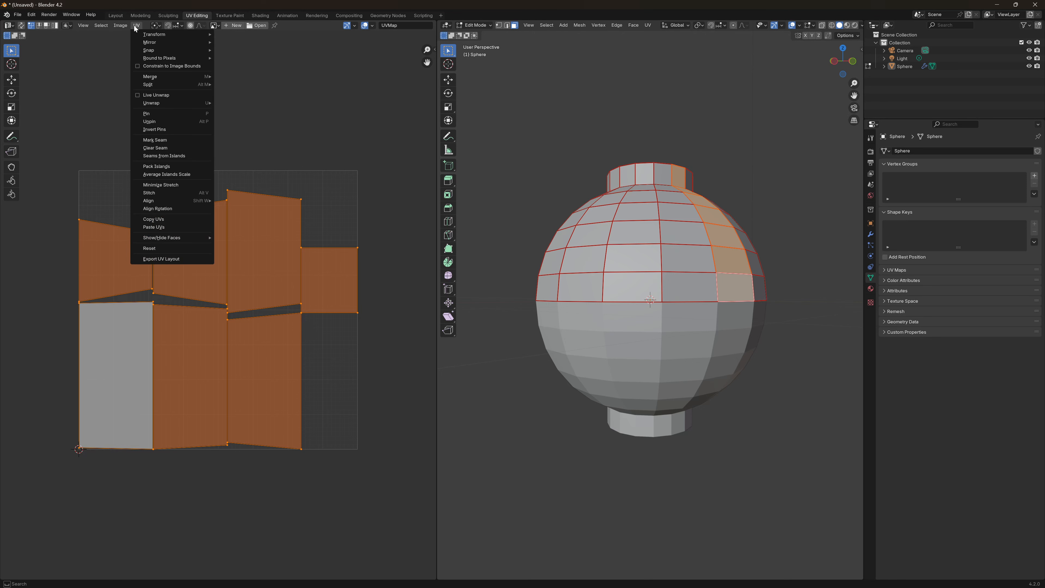
{"action": "left_click", "coordinate": [157, 259]}
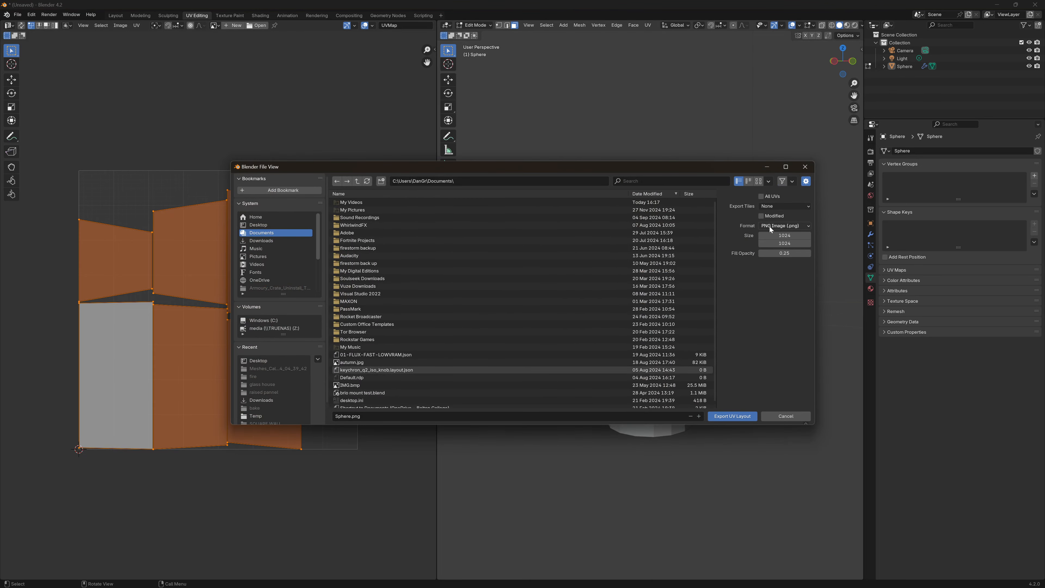
{"action": "left_click", "coordinate": [809, 169]}
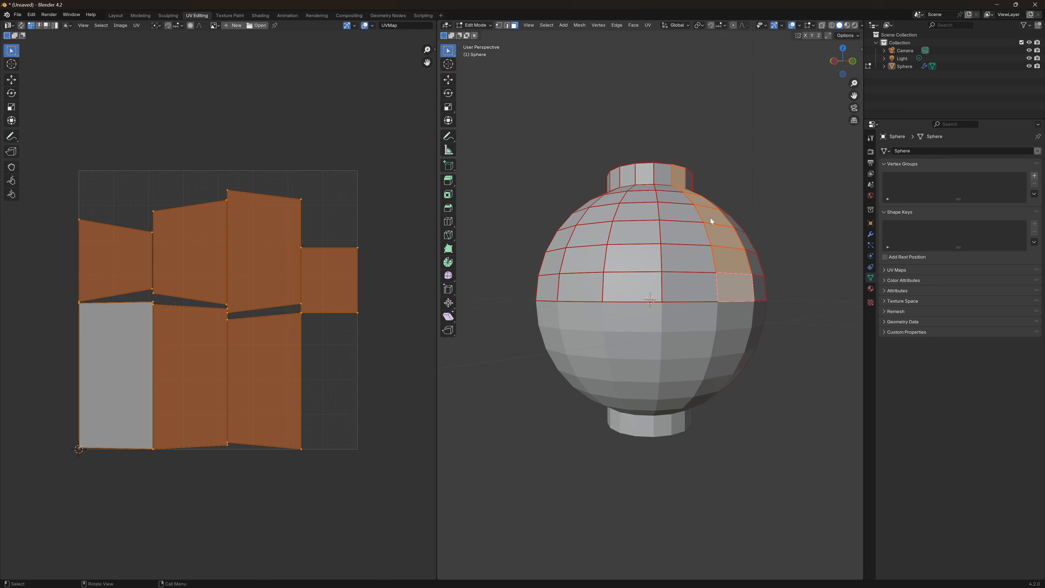
{"action": "key", "text": "Tab"}
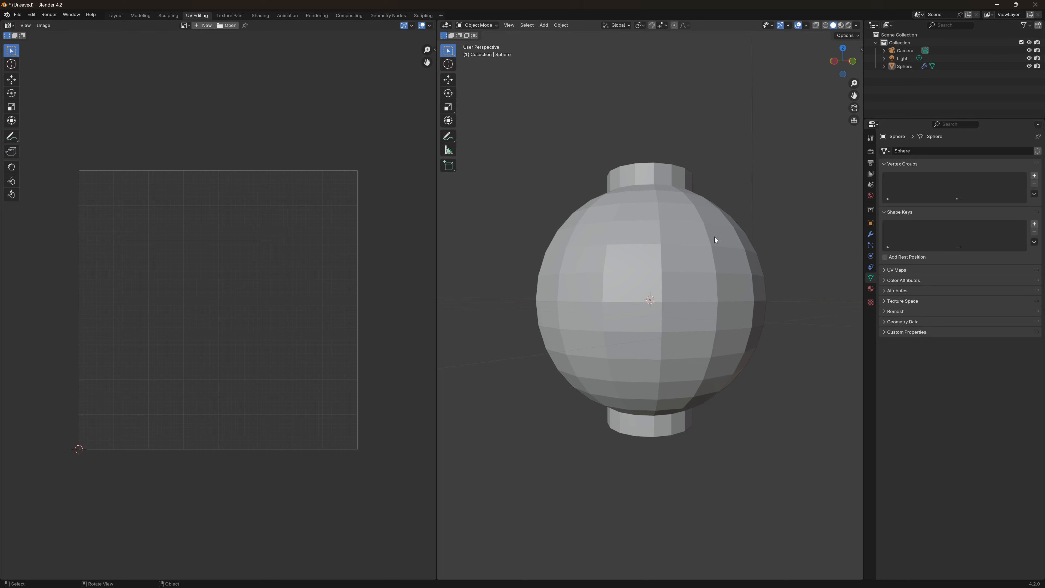
{"action": "mouse_move", "coordinate": [440, 586]}
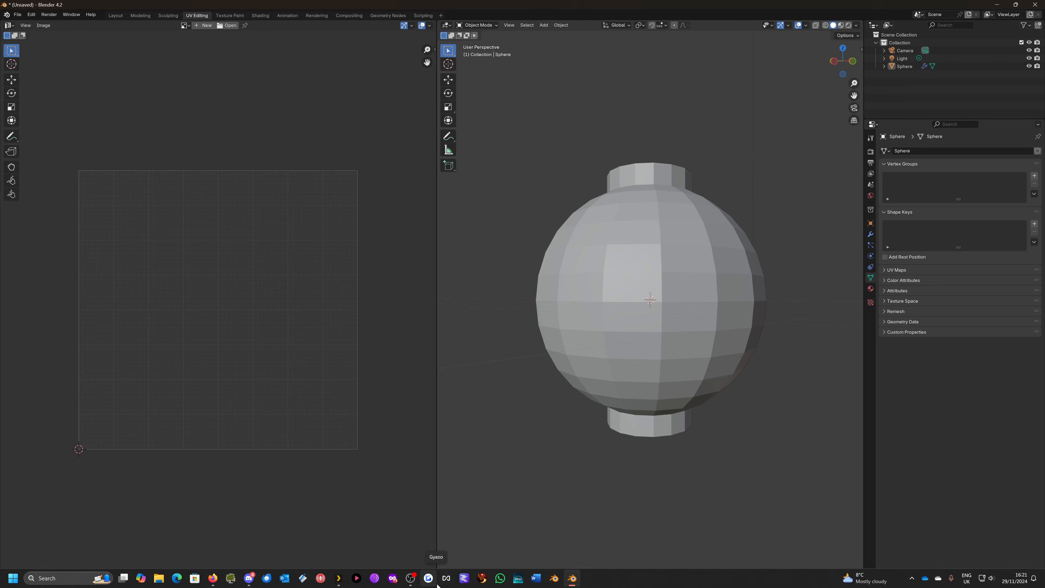
{"action": "left_click", "coordinate": [414, 580]}
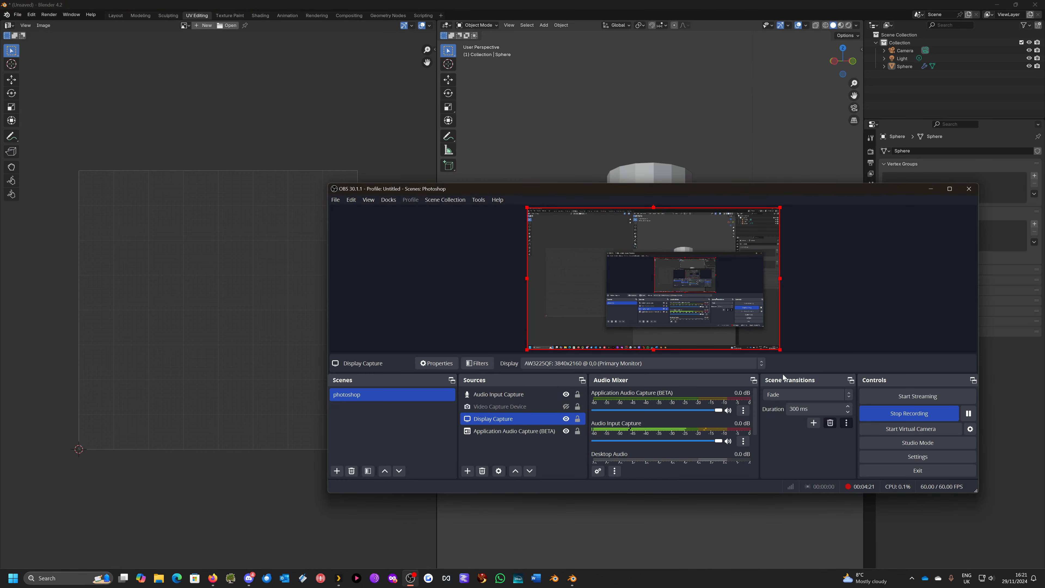